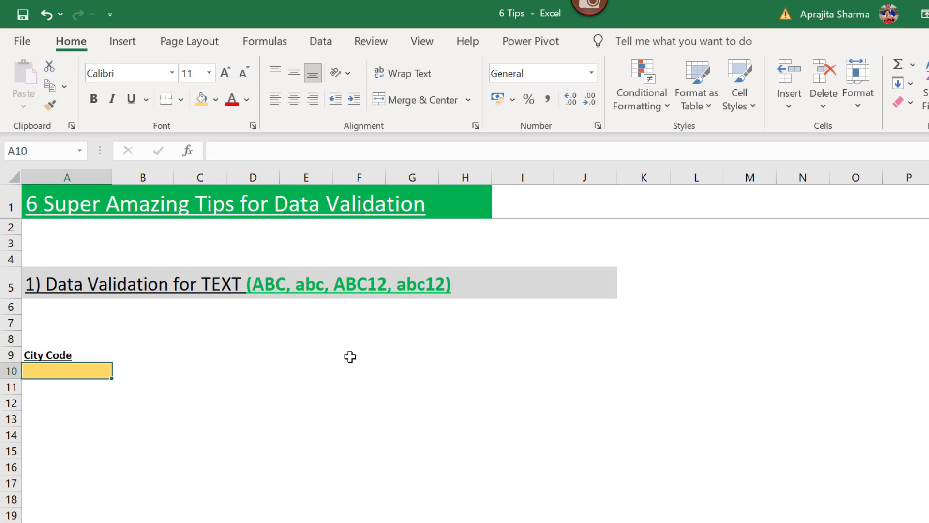
- Enter =ISTEXT(A10) in B10 to check whether the City Code is text
key(Right)
text(=)
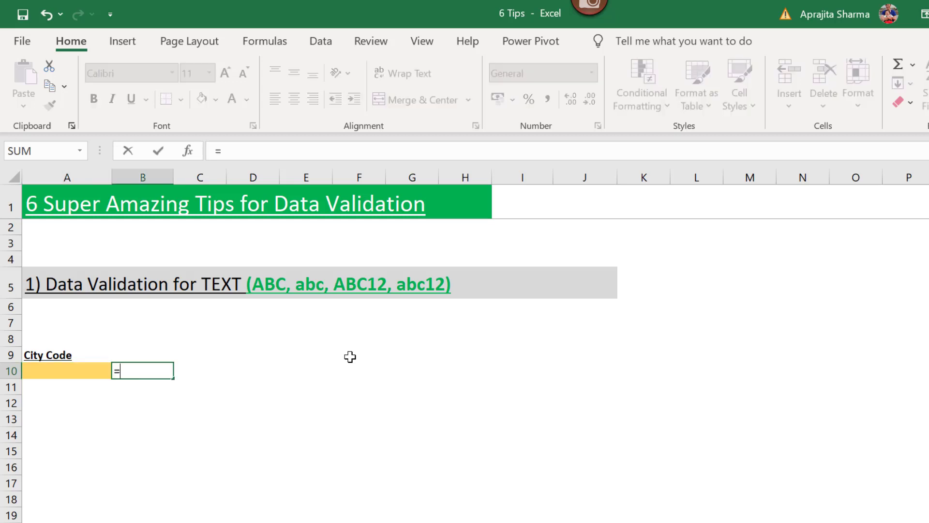
text(istext)
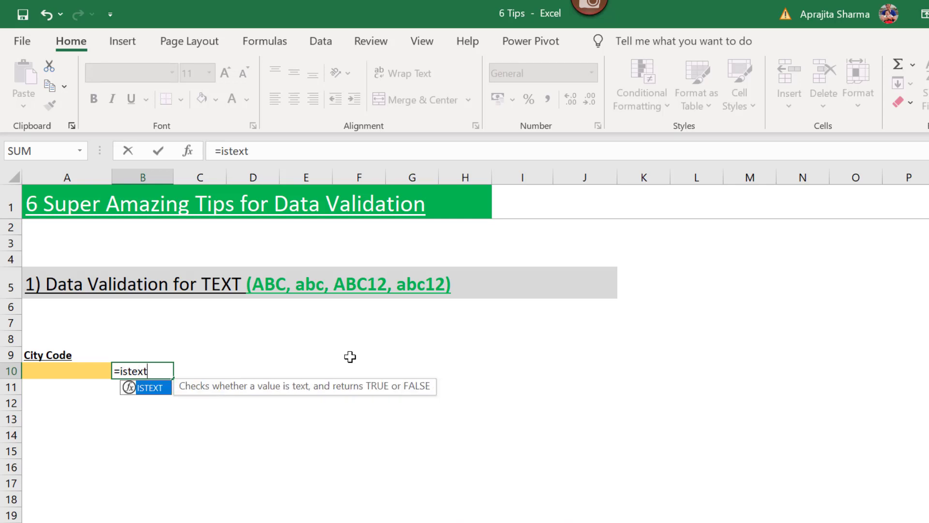
key(Tab)
key(Left)
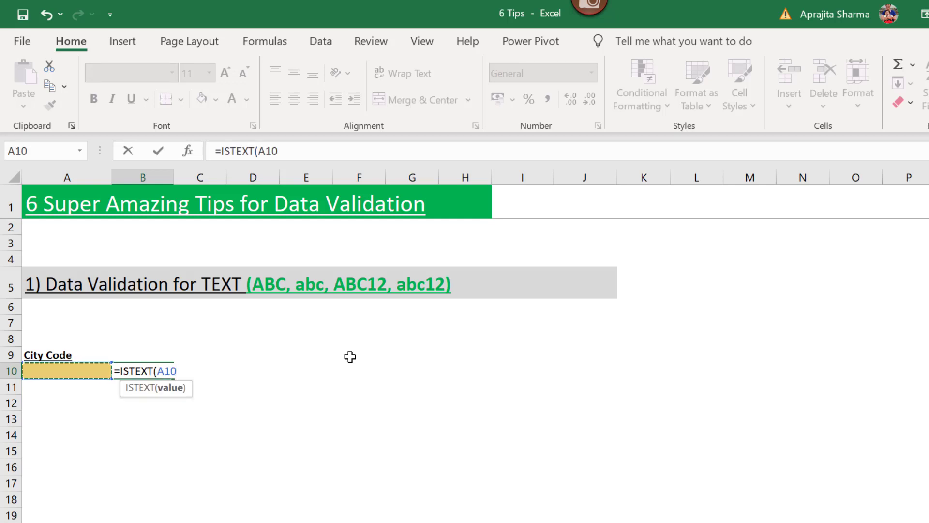
key(ctrl+Return)
- Test A10 with abc, nhy789 and 987, leaving 987 so B10 shows FALSE
key(Left)
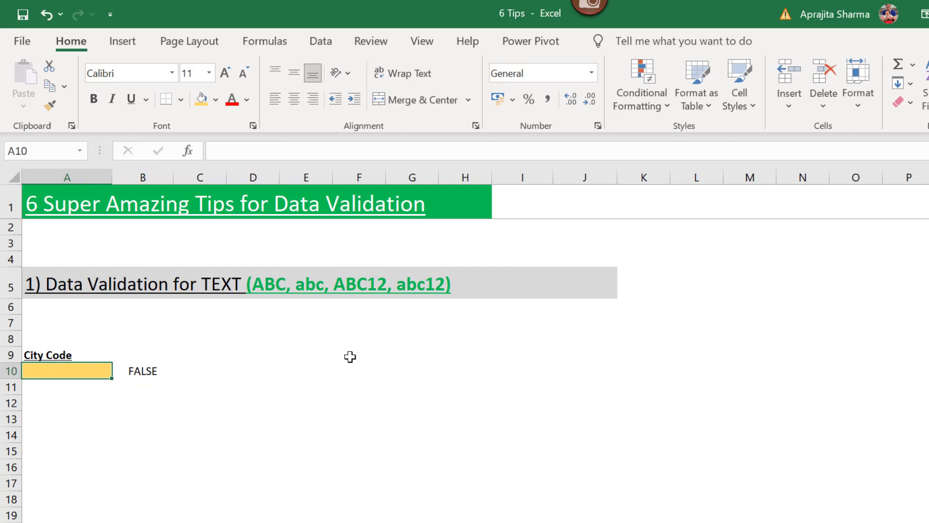
text(abc)
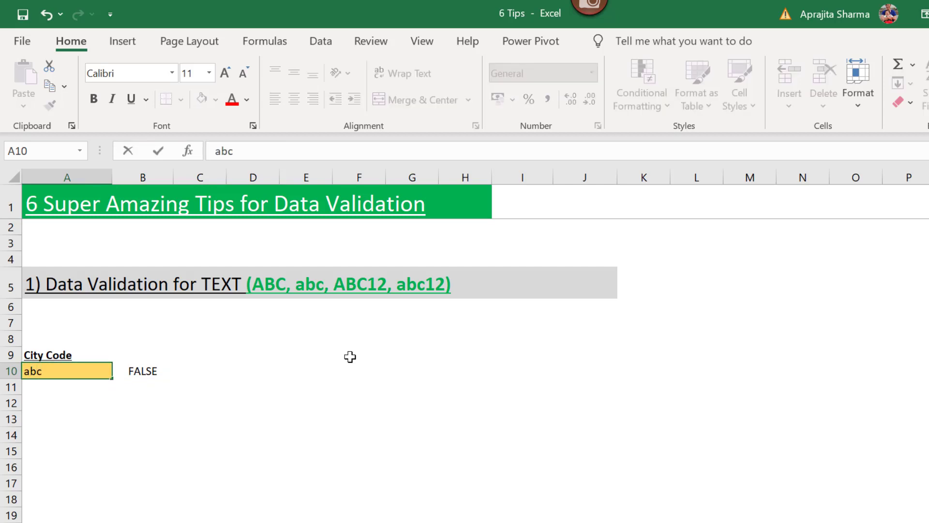
key(Return)
key(Up)
key(BackSpace)
text(nhy789)
key(Return)
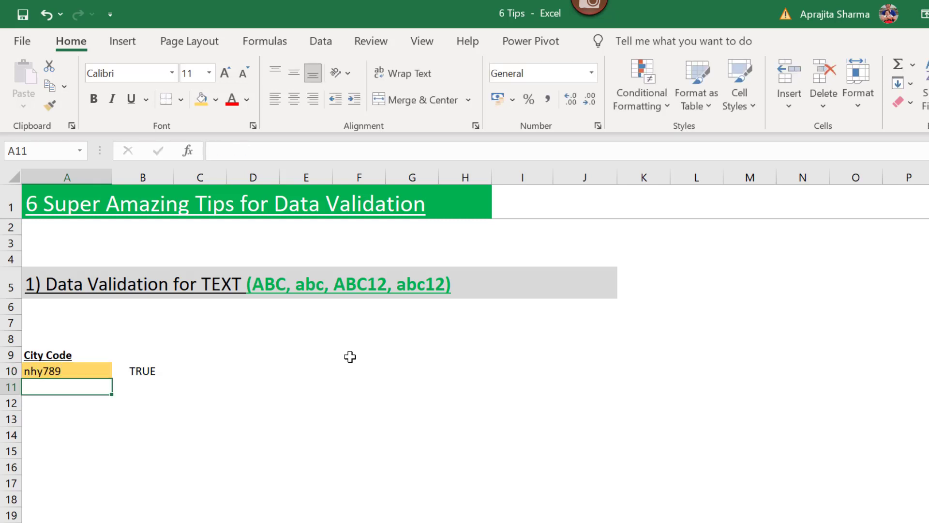
key(Up)
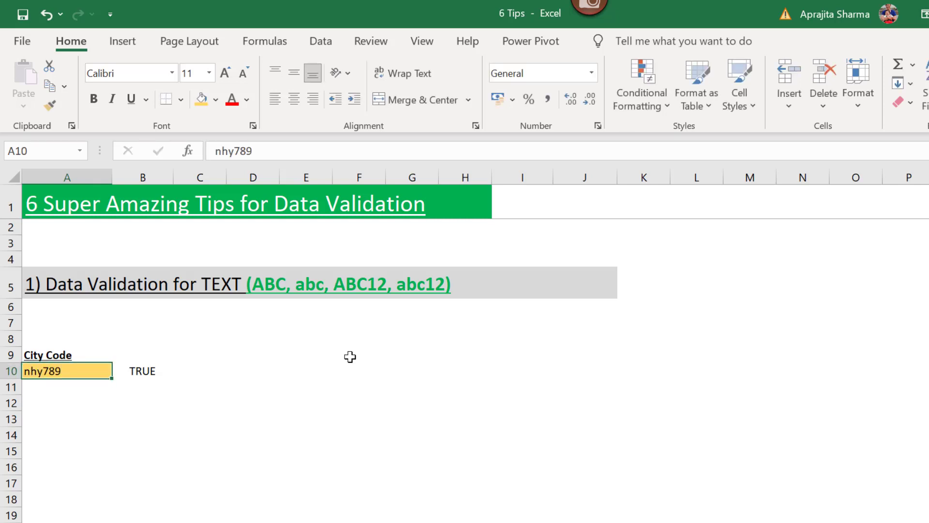
text(987)
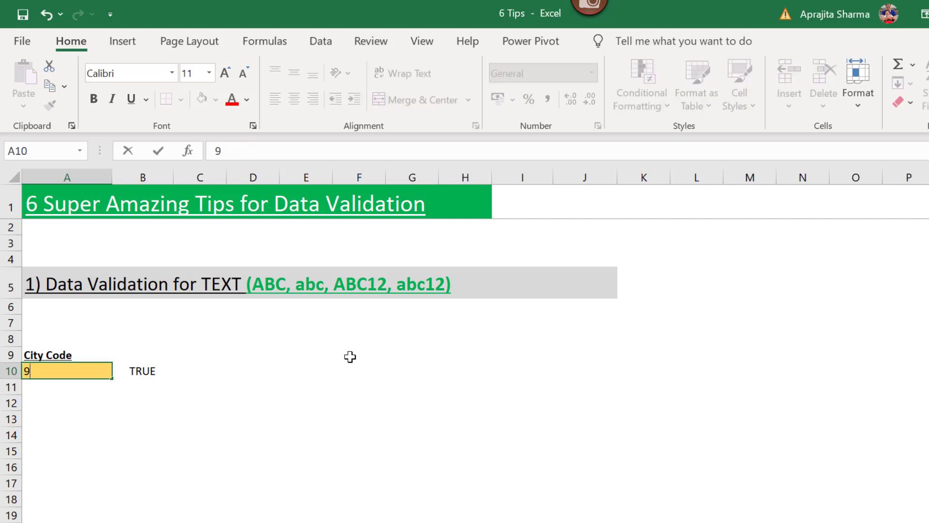
key(Return)
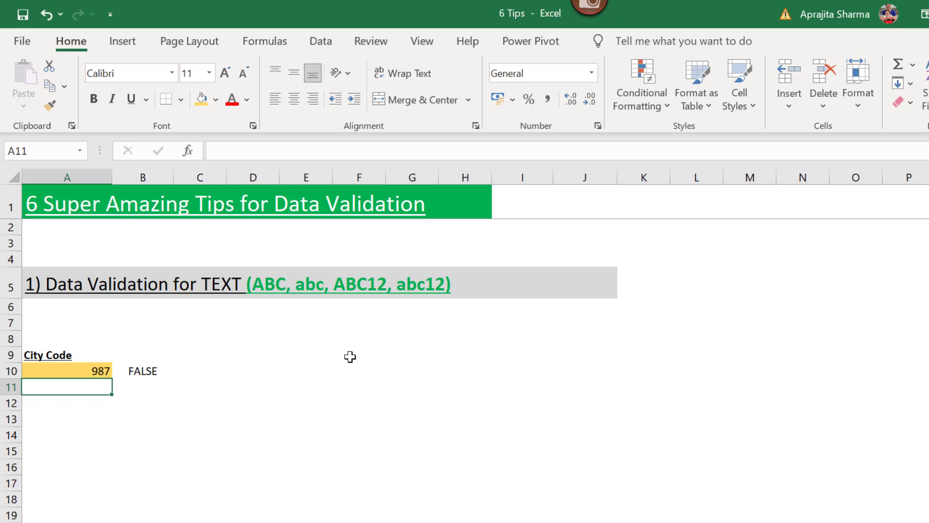
key(Up)
key(Right)
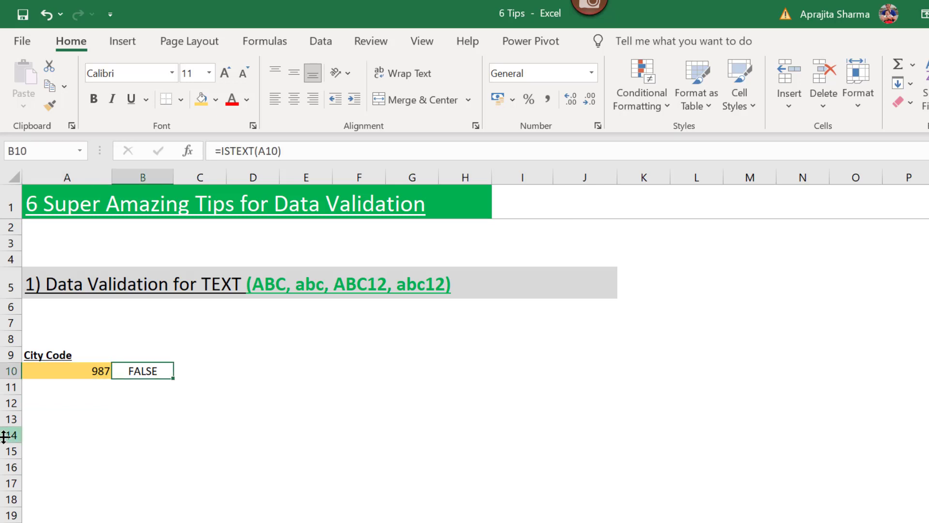
key(Down)
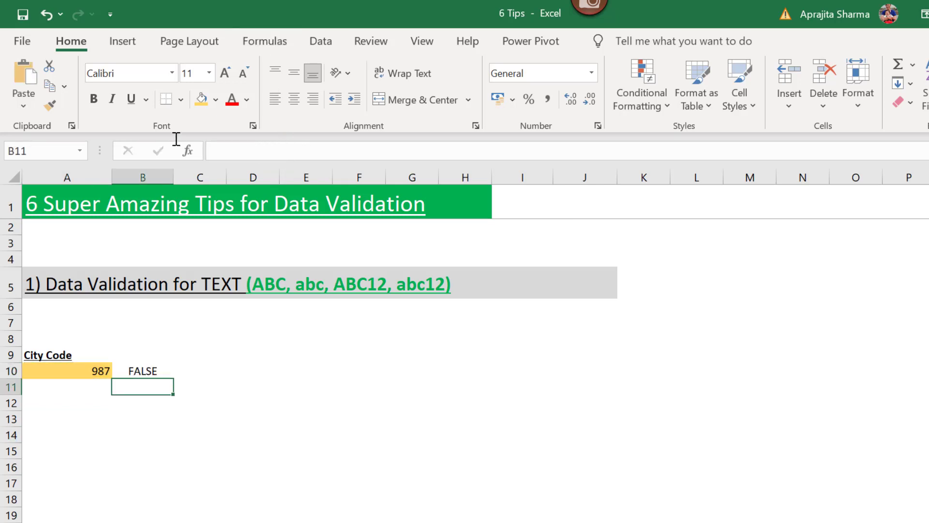
- Give A10 a custom data validation rule with formula =ISTEXT(A10)
click(90, 375)
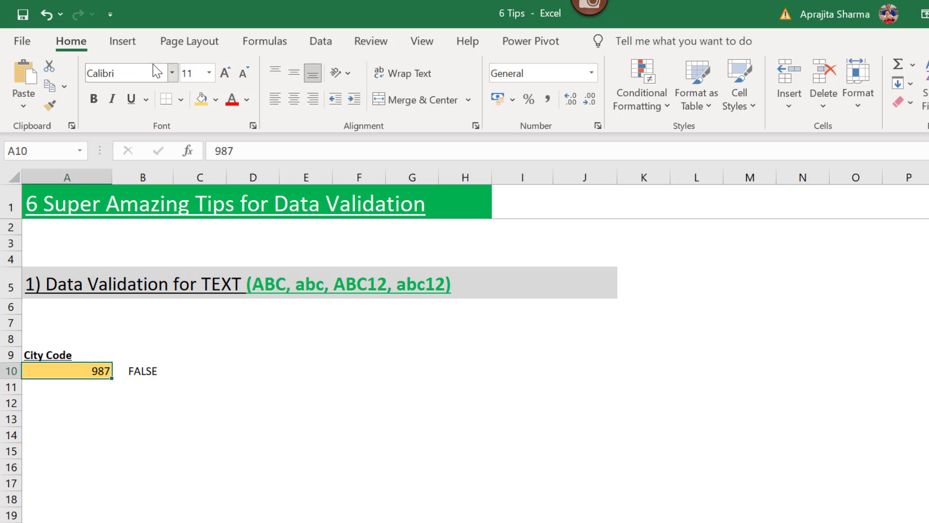
click(321, 42)
click(680, 103)
click(704, 127)
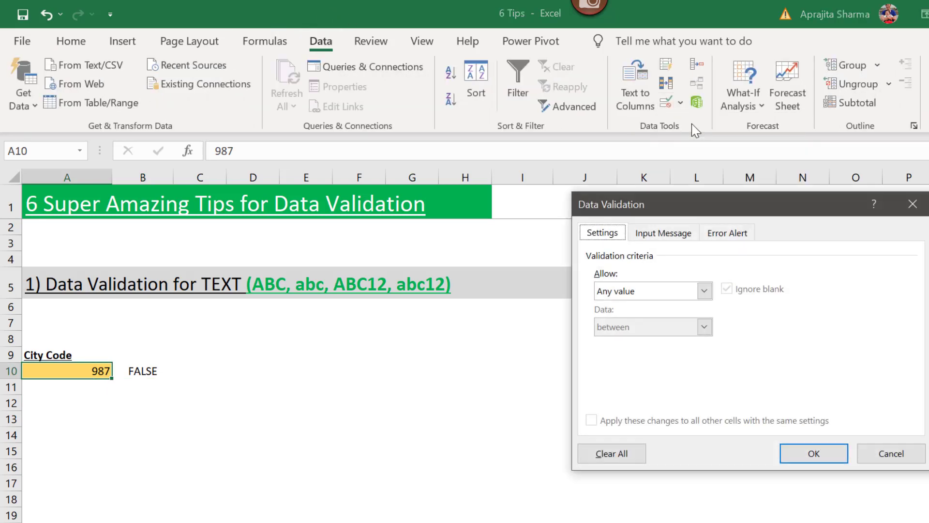
click(561, 253)
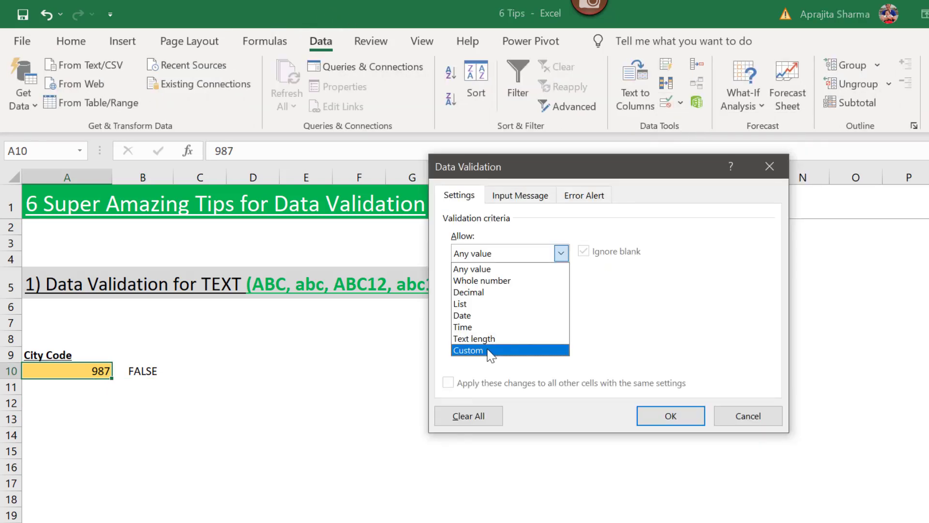
click(489, 351)
click(497, 328)
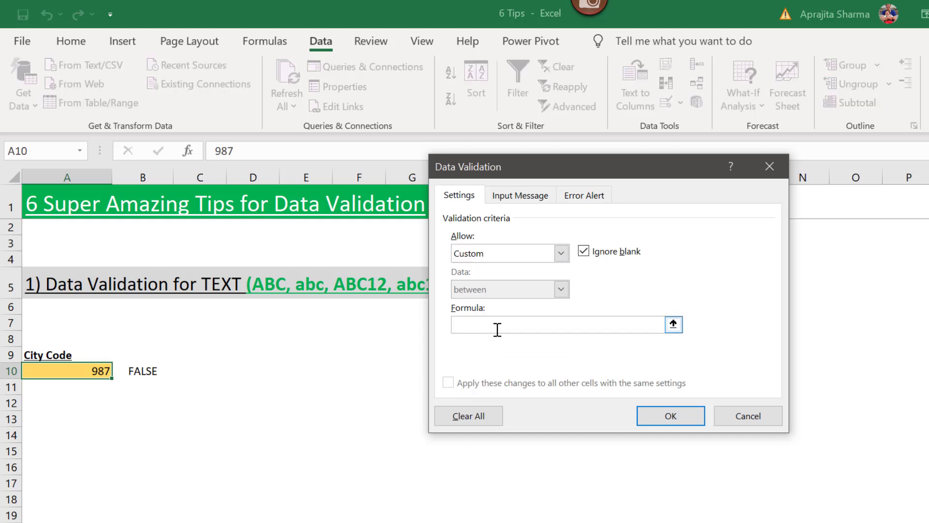
text(=ISTEXT(A10))
click(684, 417)
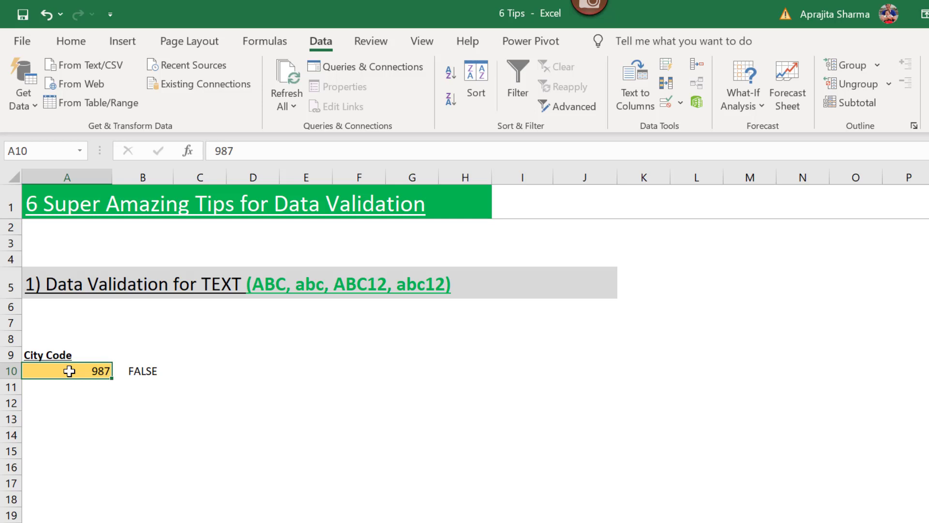
- Try 123 in A10, cancel the rejection, then enter ABC789 instead
text(123)
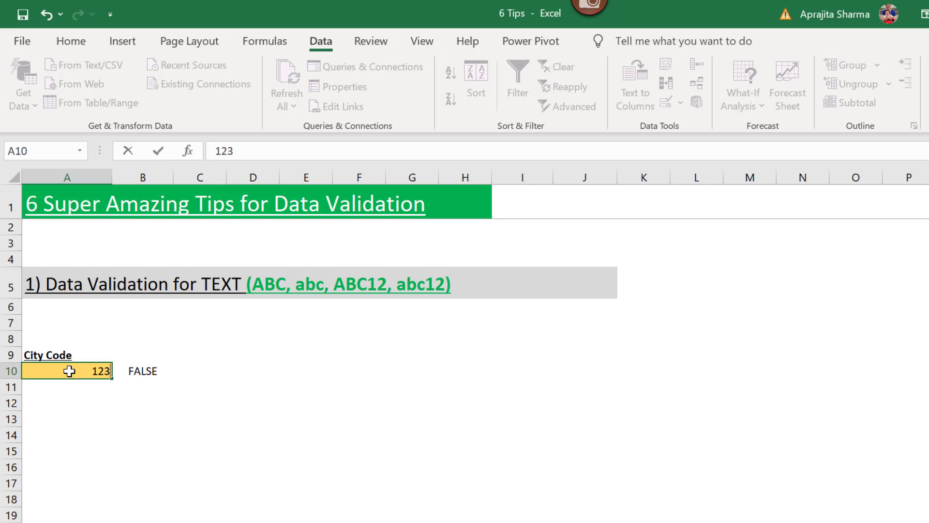
key(Return)
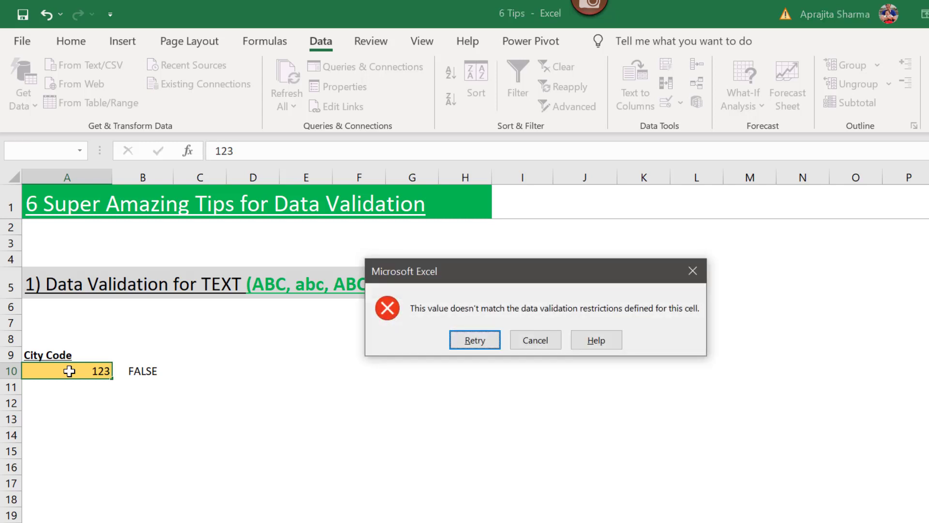
key(Escape)
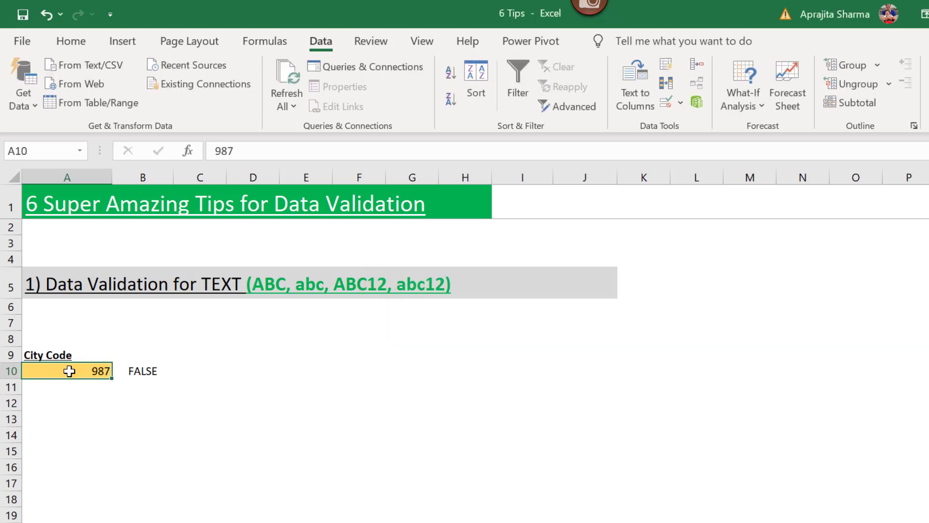
text(ABC7)
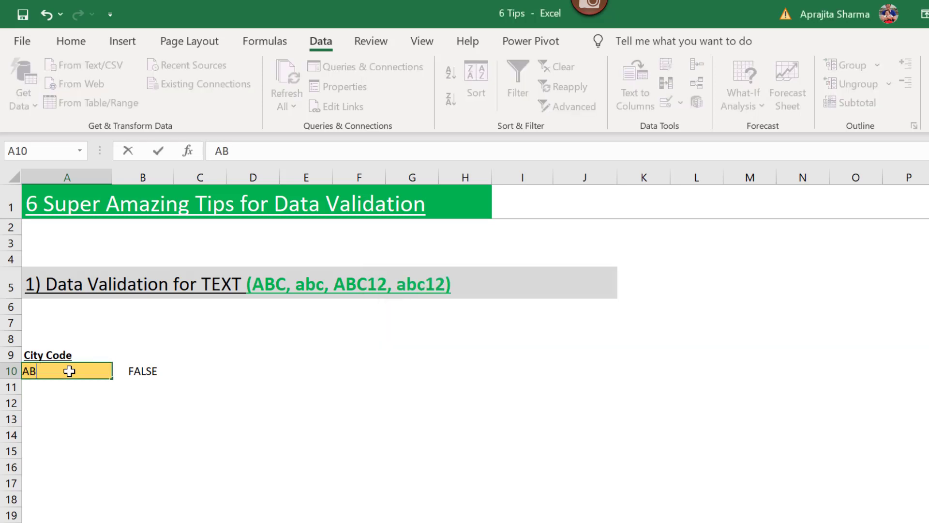
text(89)
key(Return)
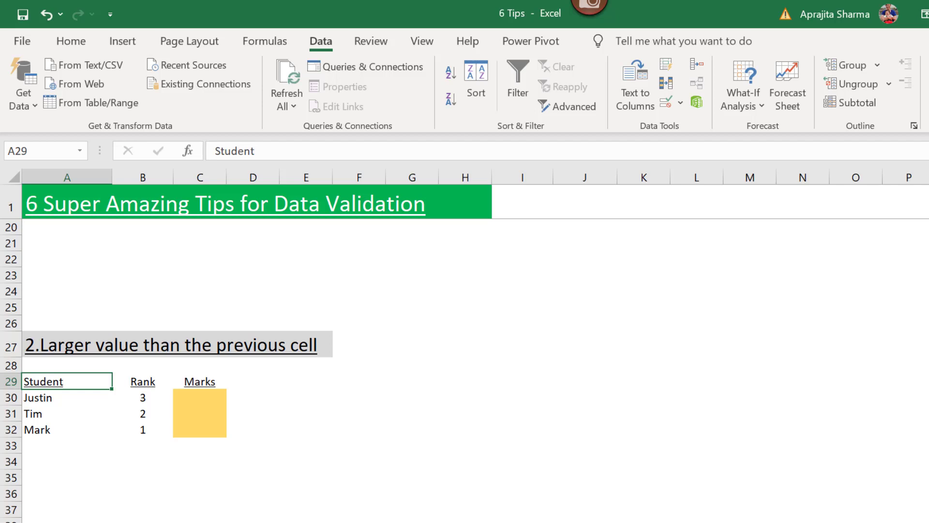
- Review the students' ranks and enter Justin's mark of 70 in C30
click(66, 398)
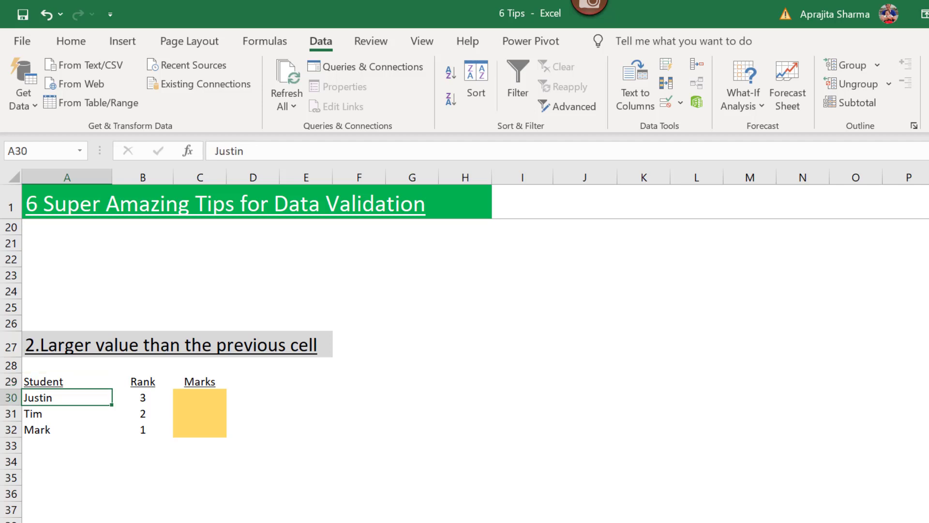
click(67, 414)
click(143, 429)
click(143, 413)
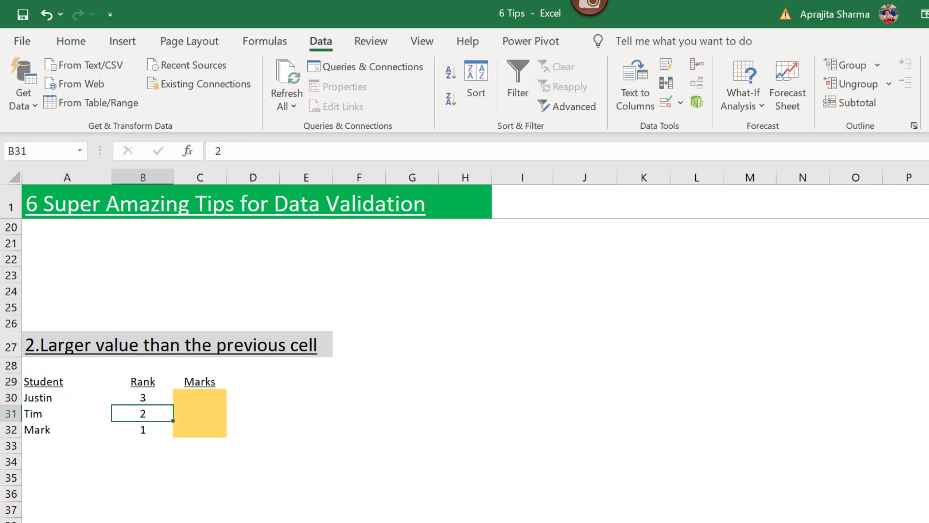
click(143, 398)
click(200, 398)
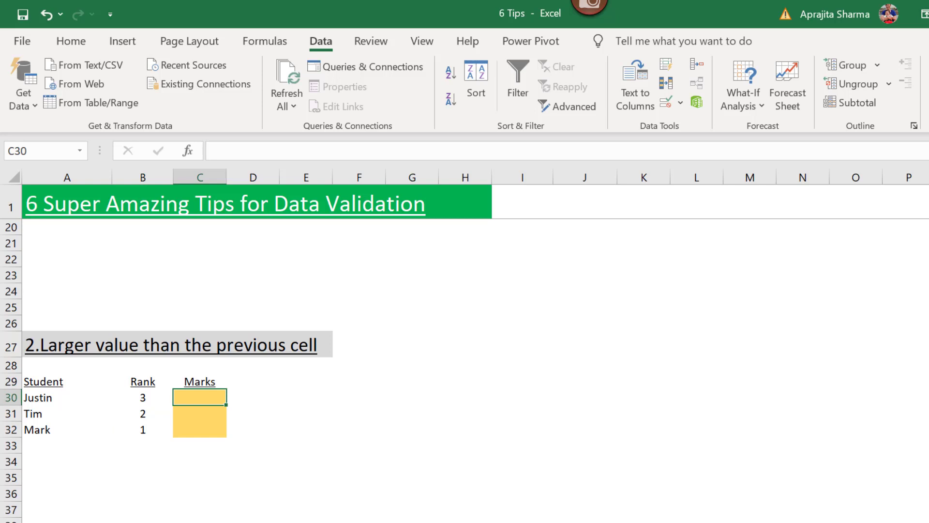
click(143, 398)
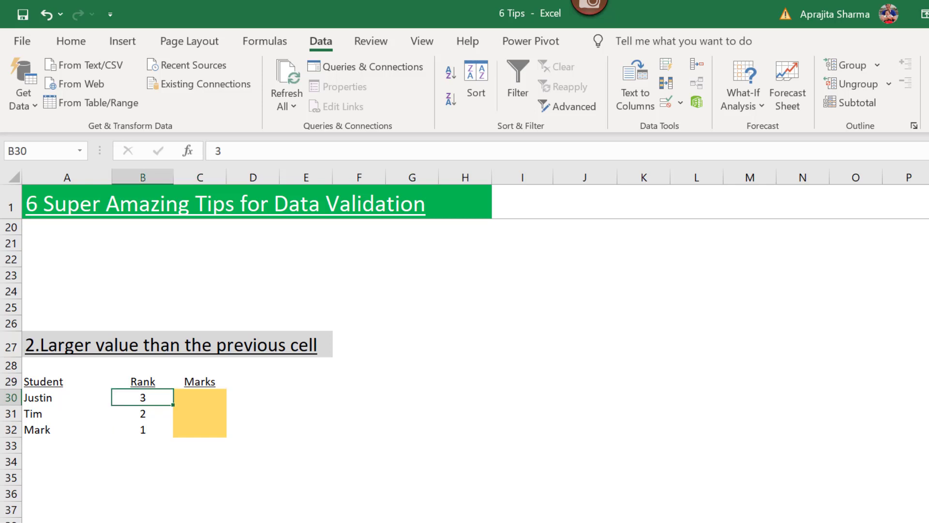
click(199, 397)
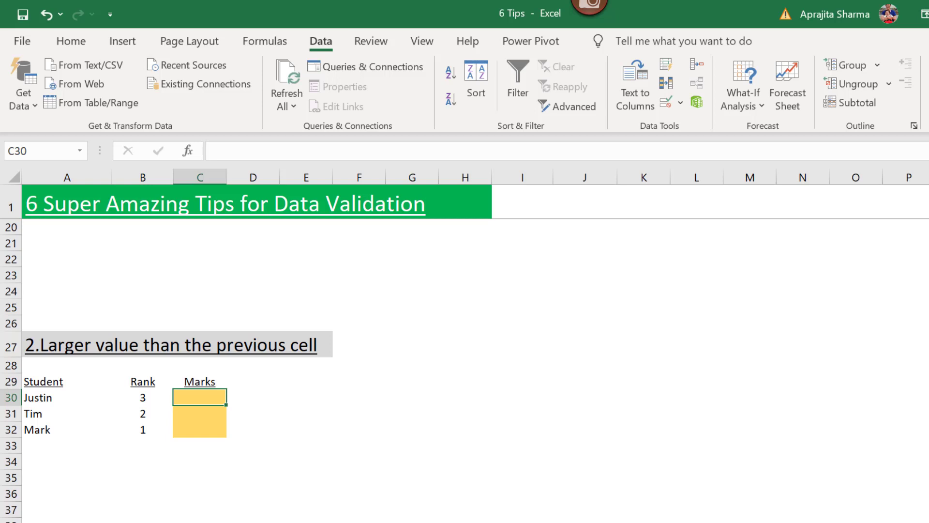
click(200, 414)
click(199, 397)
text(70)
key(Return)
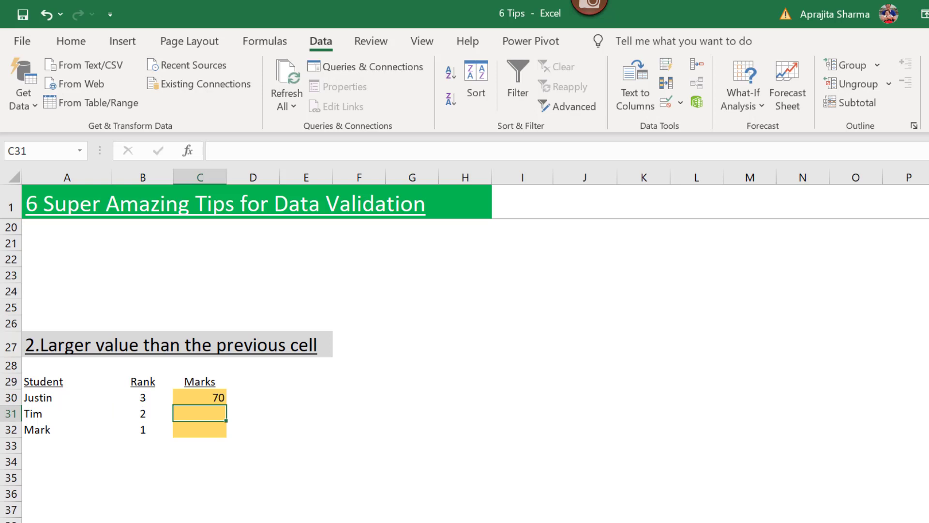
- Enter the comparison formula =C31>C30 in D30
click(143, 413)
click(200, 413)
click(253, 397)
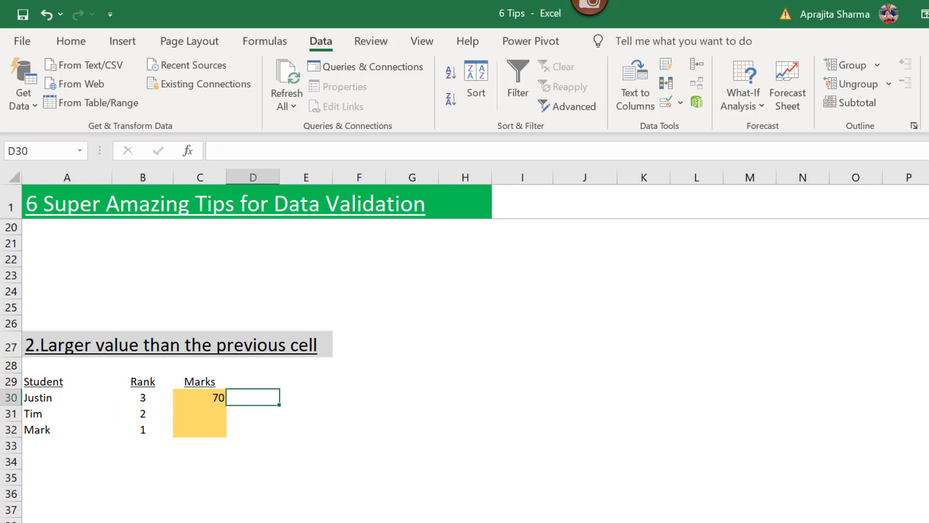
text(=)
click(199, 414)
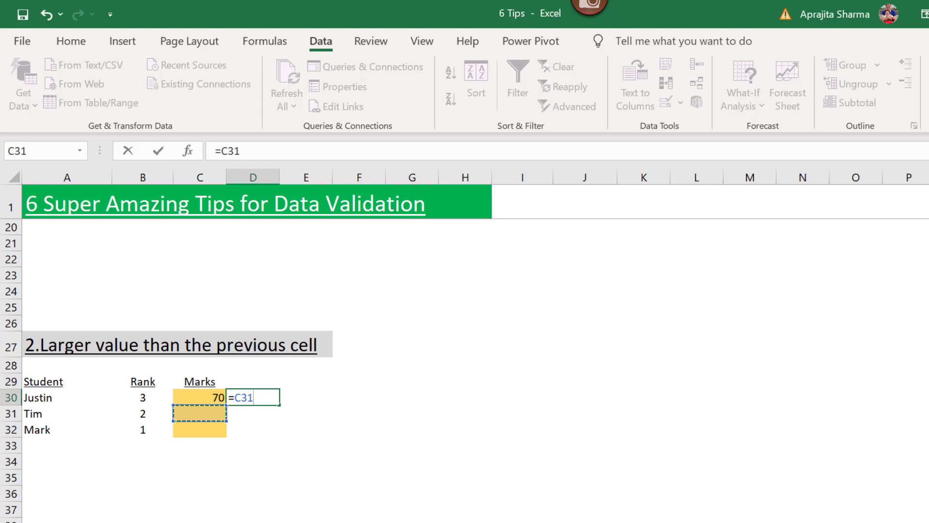
text(>)
click(200, 397)
key(Return)
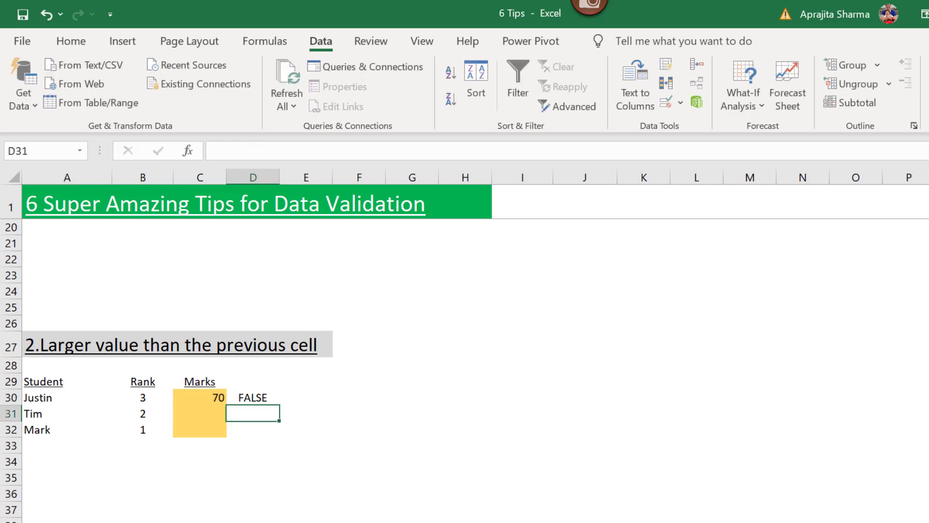
- Test Tim's mark in C31 with 90, then settle on 65
click(253, 397)
click(199, 397)
click(199, 414)
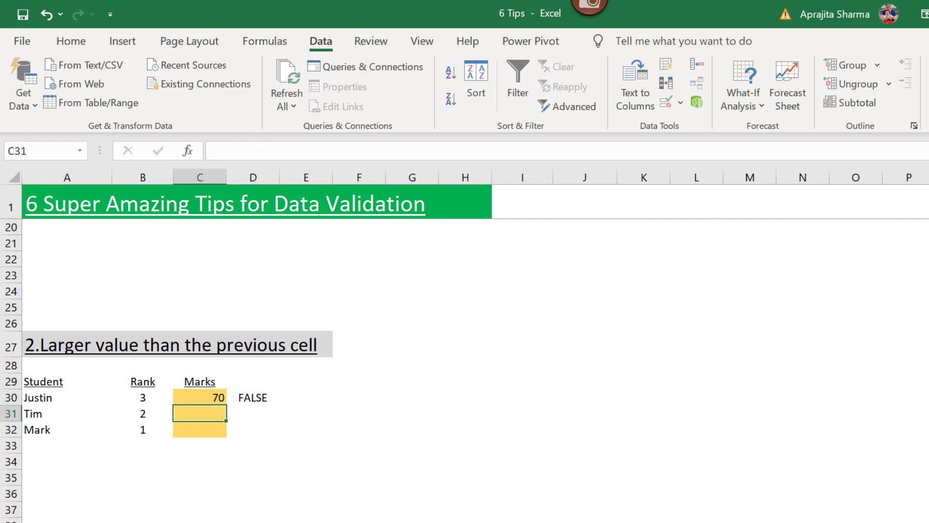
key(ctrl+z)
text(90)
key(Return)
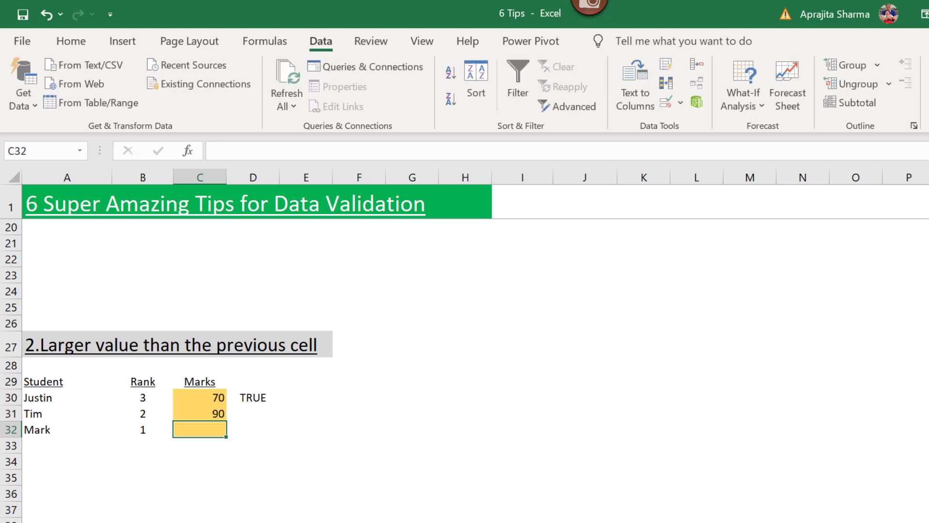
click(199, 413)
text(65)
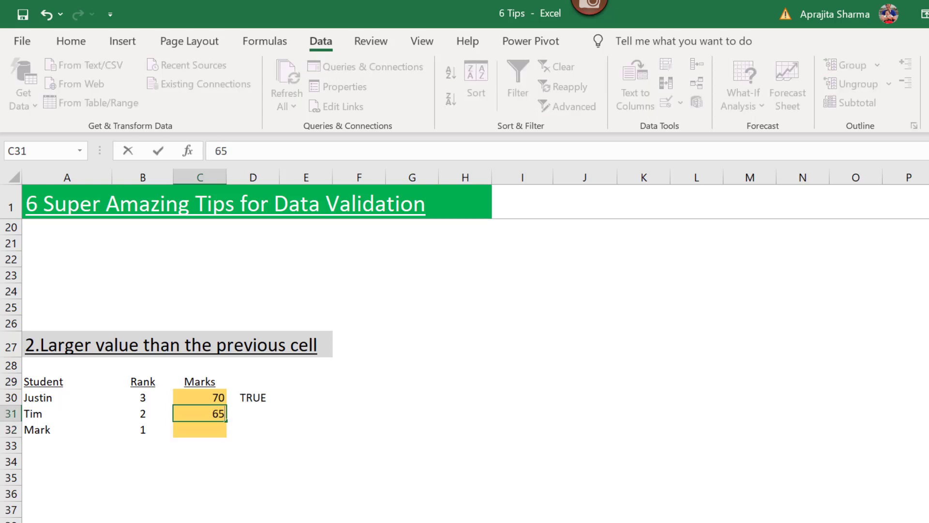
key(Return)
- Check the D30 result and select Tim's and Mark's mark cells C31:C32
key(Up)
key(Up)
key(Right)
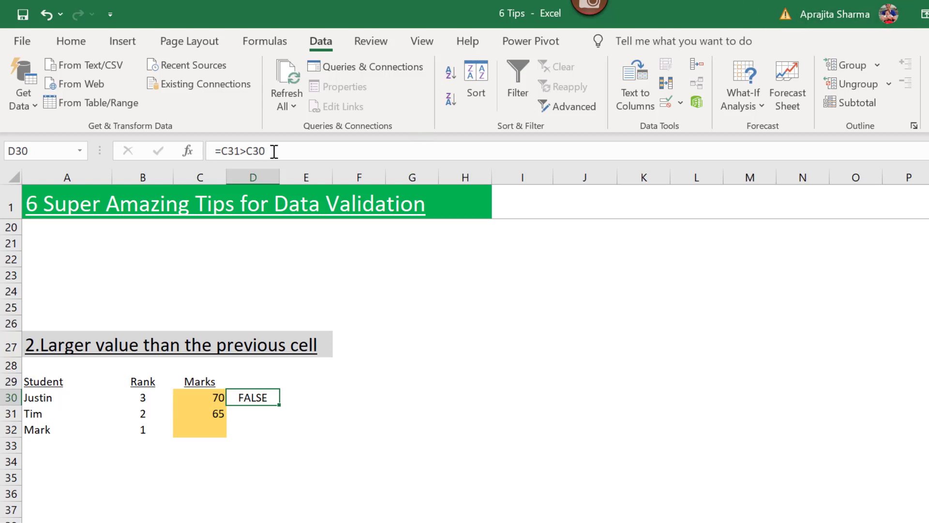
key(Down)
key(Left)
key(shift+Down)
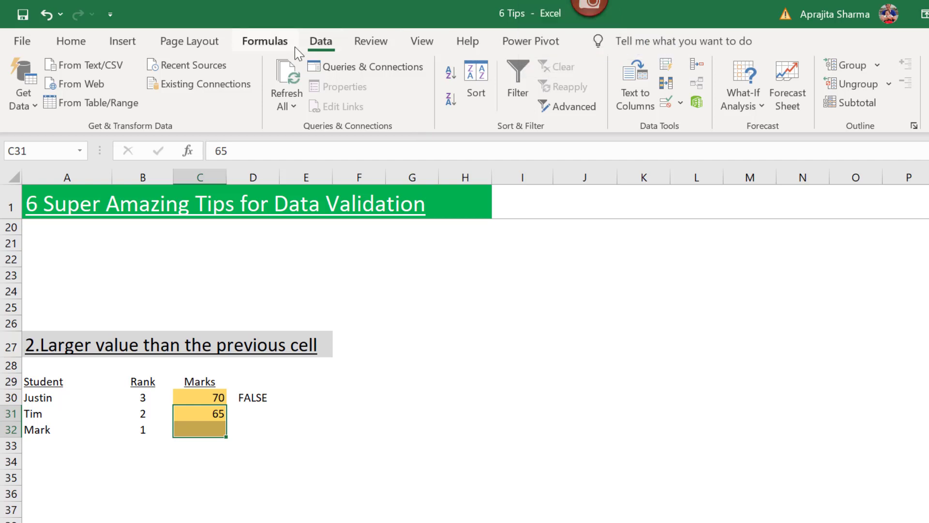
- Apply a custom validation rule =C31>C30 to the selected mark cells
click(681, 102)
click(680, 125)
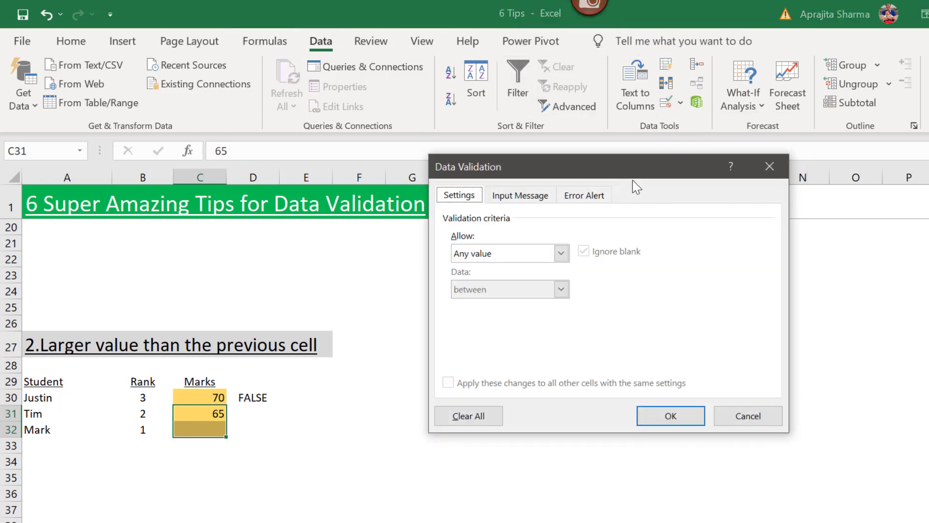
click(529, 264)
click(498, 349)
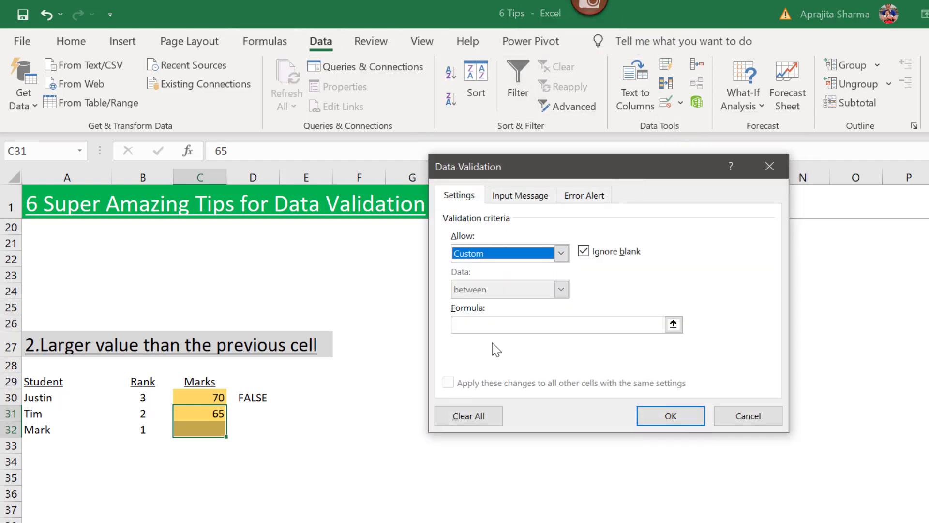
click(511, 327)
text(=C31>C30)
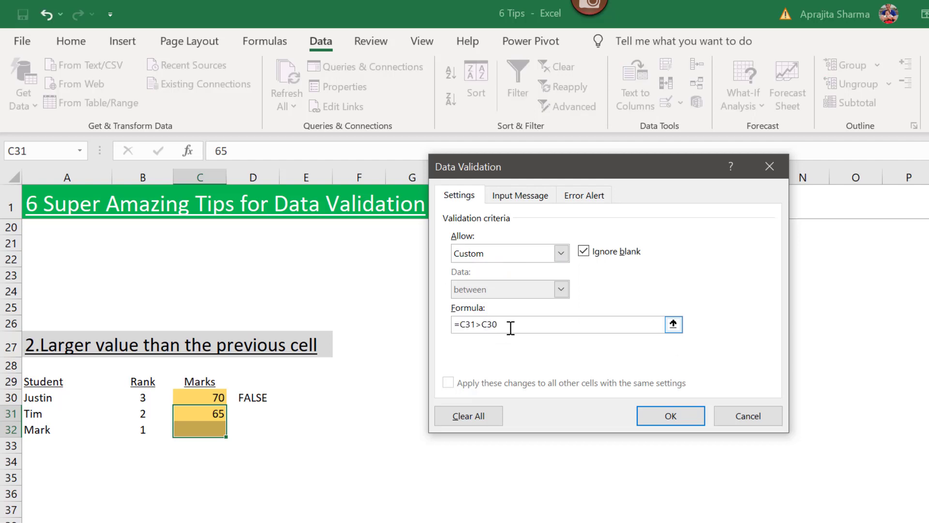
click(673, 416)
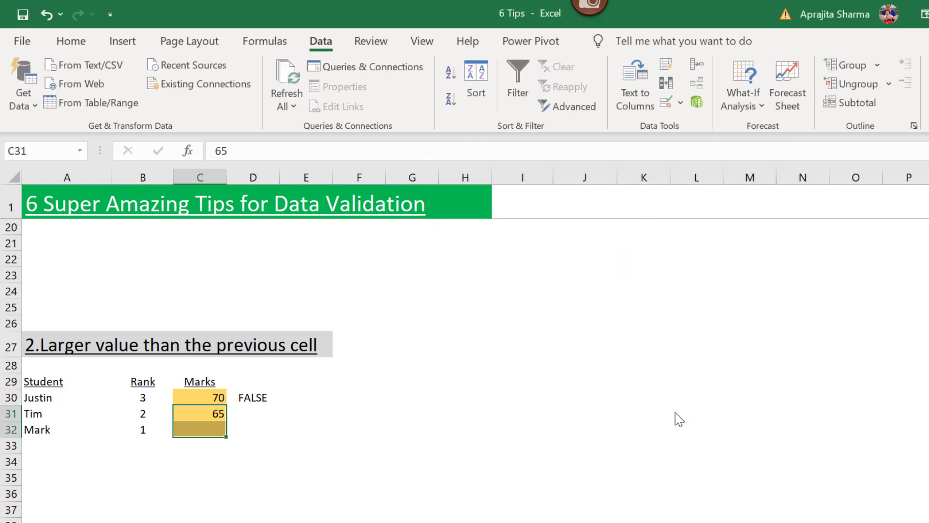
- Enter 76 as Tim's mark in C31
click(213, 410)
text(76)
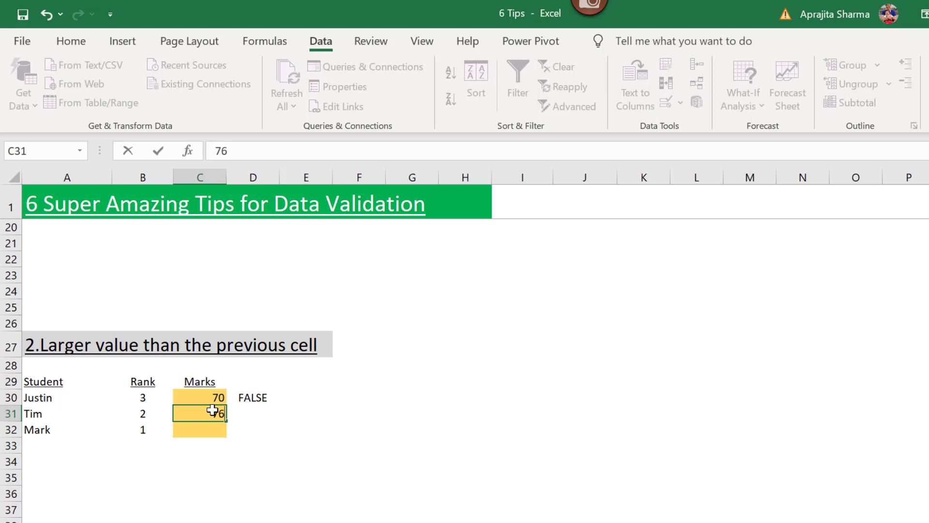
key(Return)
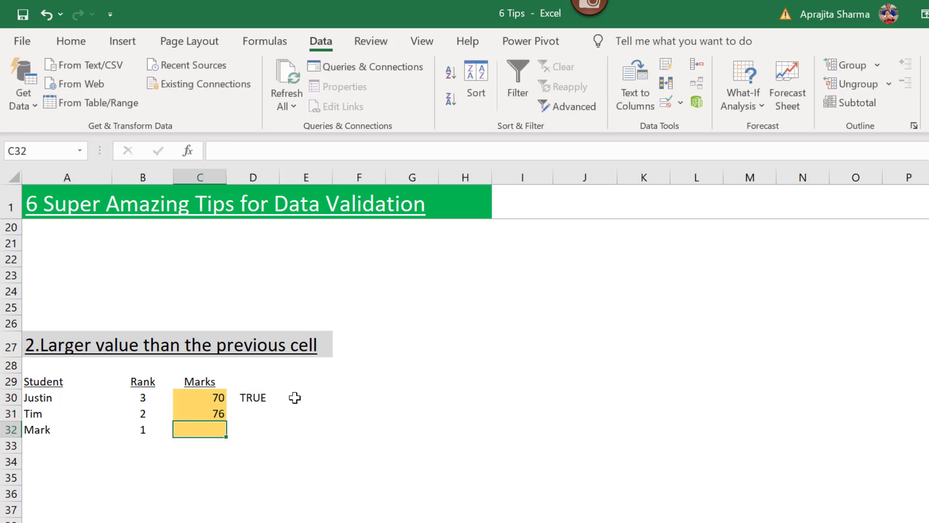
- Try a lower mark of 56 in C31 and cancel the rejected entry
click(221, 415)
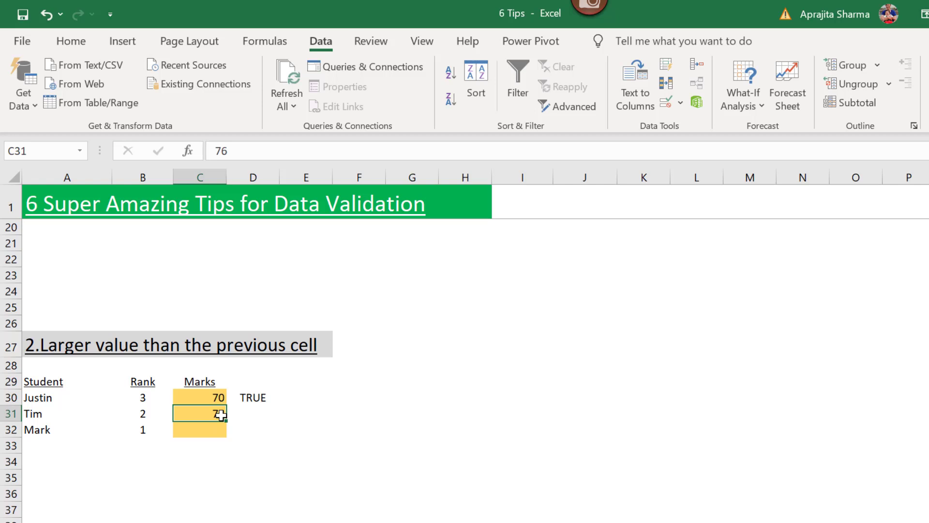
text(56)
key(Return)
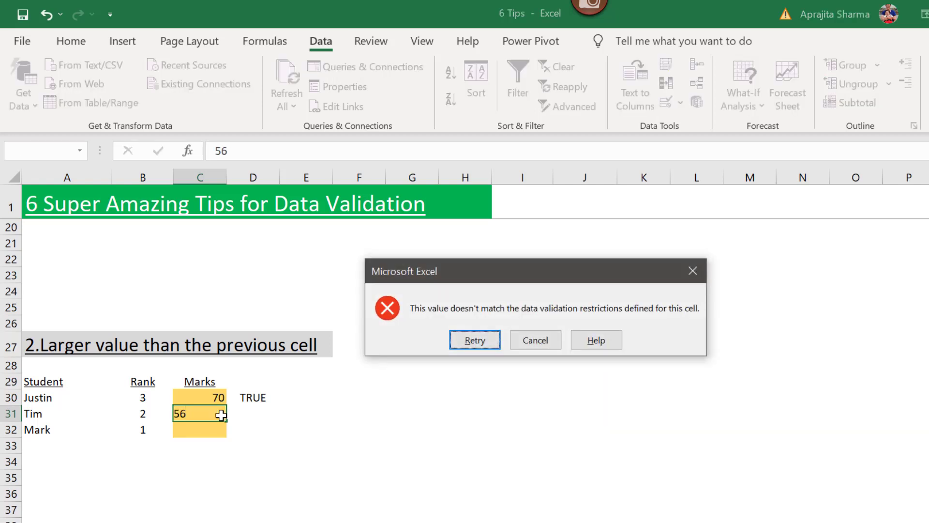
key(Escape)
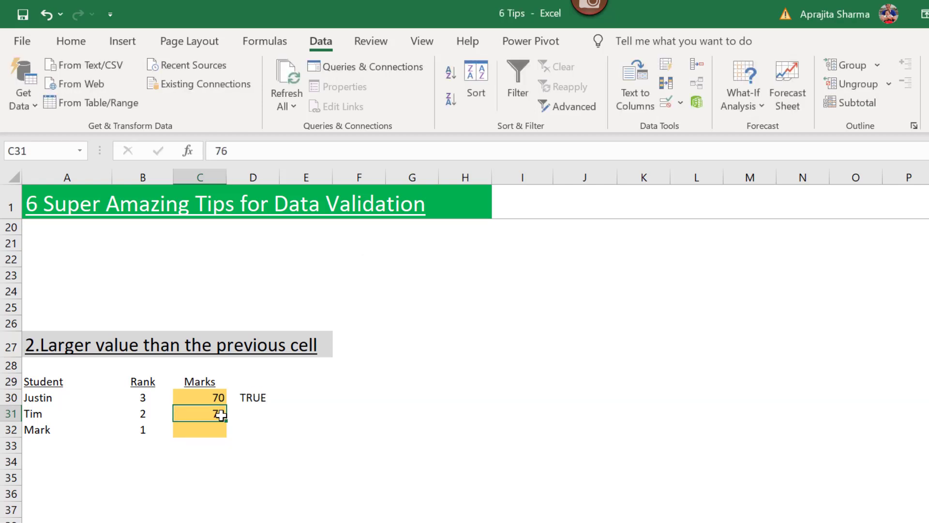
- Enter 72 as Mark's mark in C32 to test the rule
key(Return)
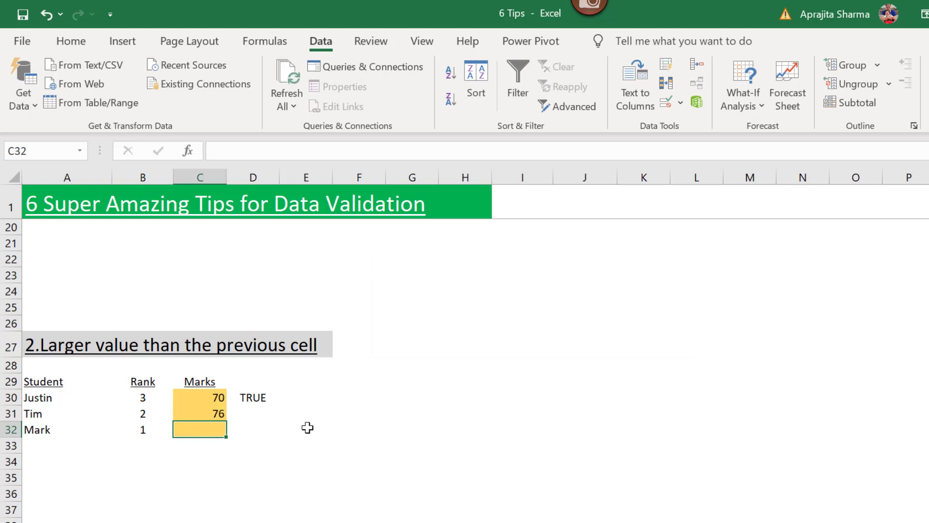
key(Up)
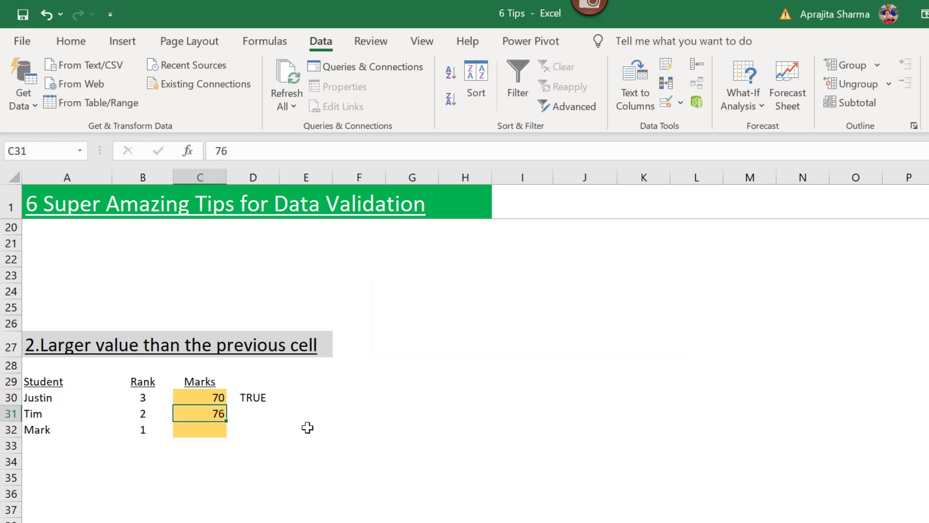
key(Down)
text(72)
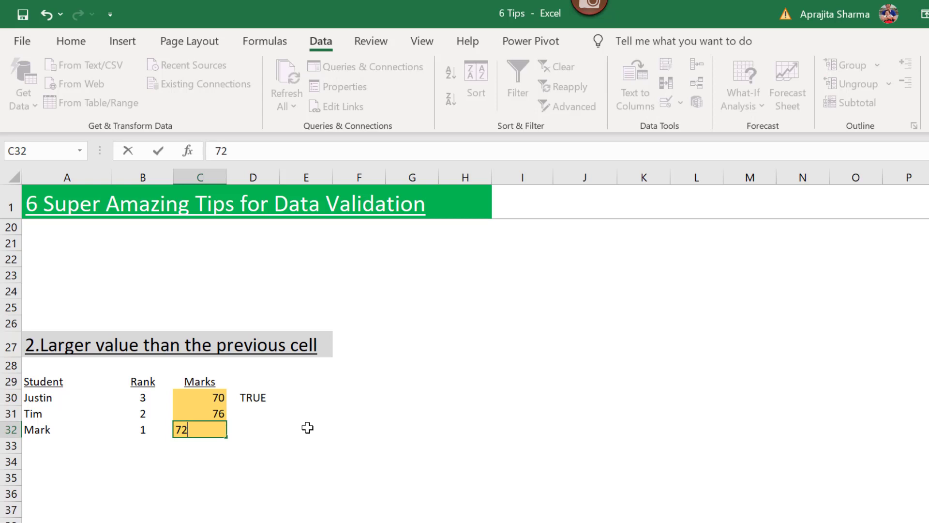
key(Return)
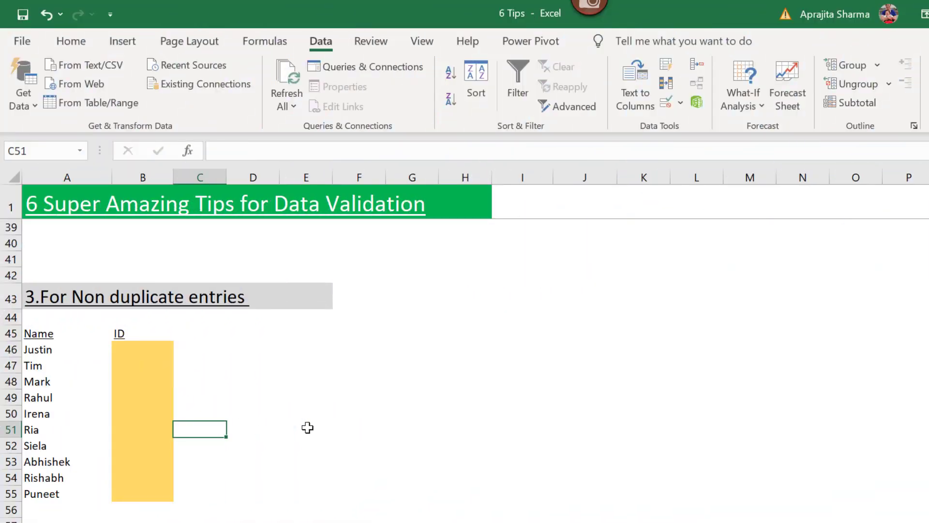
- Start a COUNTIF in C46 over the absolute ID range $B$46:$B$55
key(ctrl+z)
key(Left)
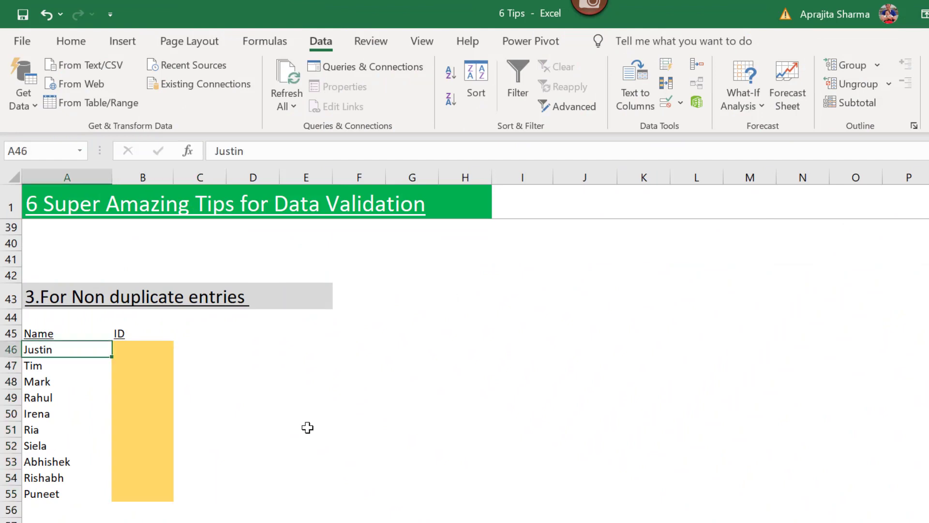
key(shift+Down)
key(shift+Down)
key(shift+Down)
key(shift+Down)
key(shift+Down)
key(shift+Down)
key(shift+Down)
key(shift+Down)
key(shift+Down)
key(Right)
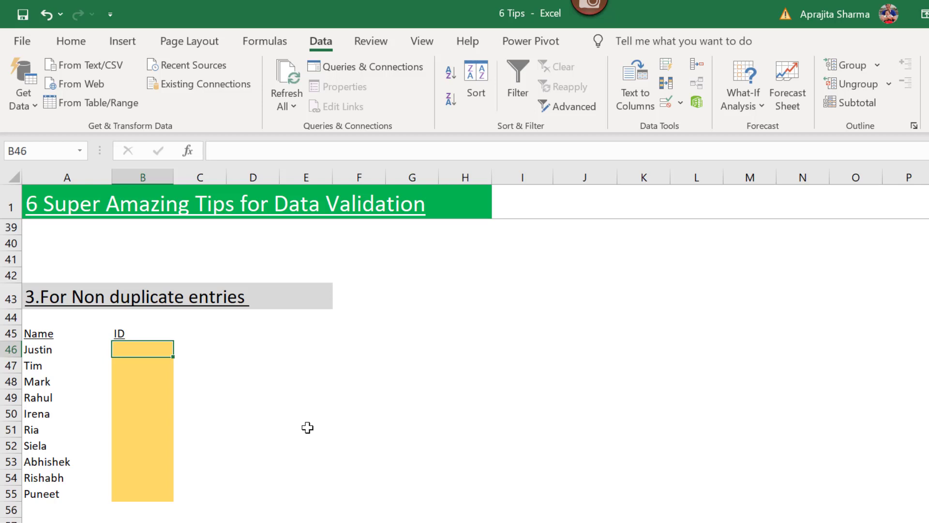
key(Right)
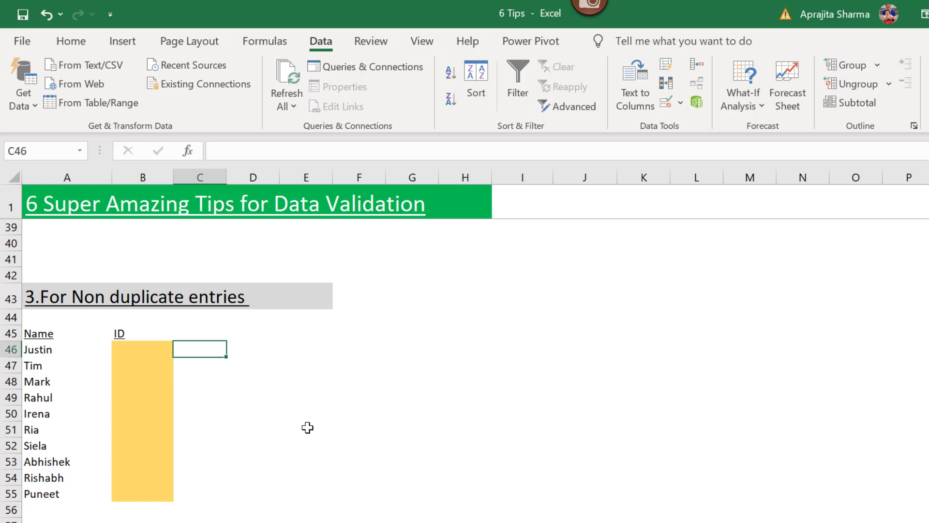
text(=countif)
key(Tab)
key(Left)
key(shift+Down)
key(shift+Down)
key(shift+Down)
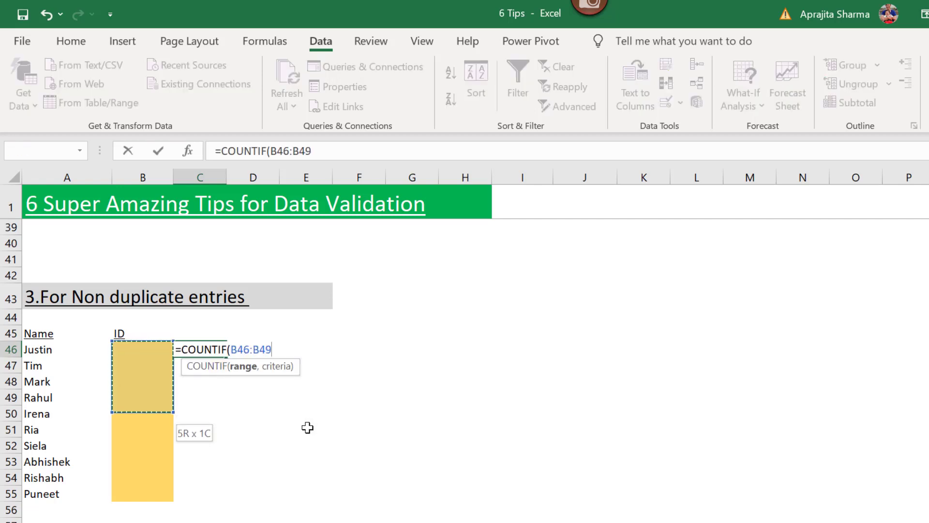
key(shift+Down)
key(shift+Down)
key(shift+Down)
key(shift+Down)
key(shift+Down)
key(shift+Down)
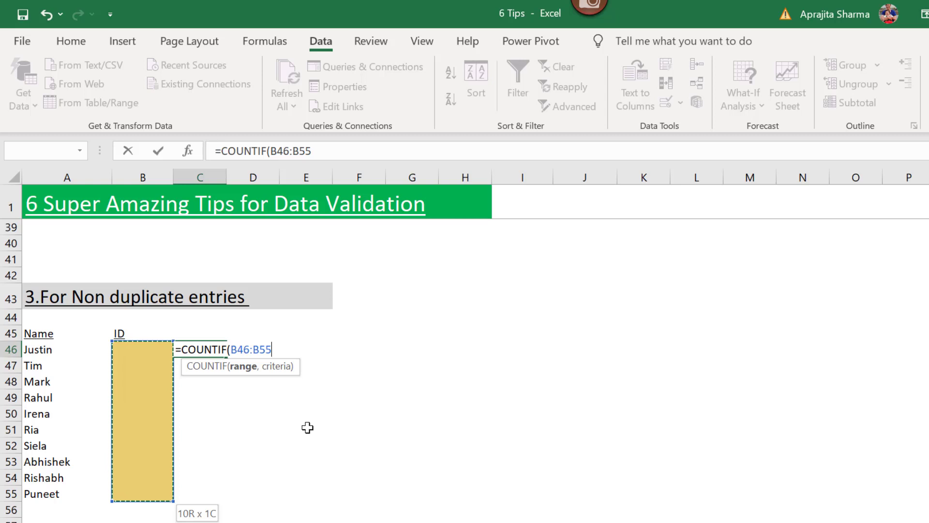
key(F4)
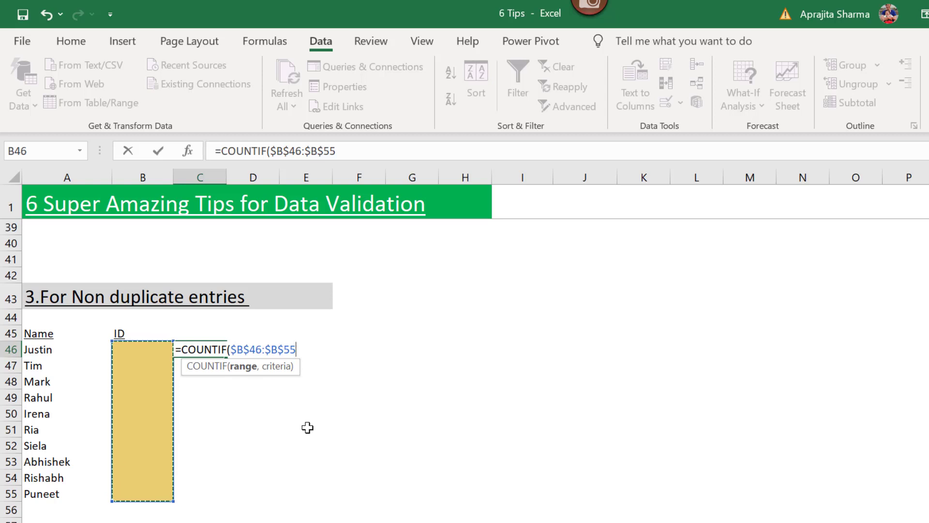
- Complete it with B46 as the criterion: =COUNTIF($B$46:$B$55,B46)
text(,)
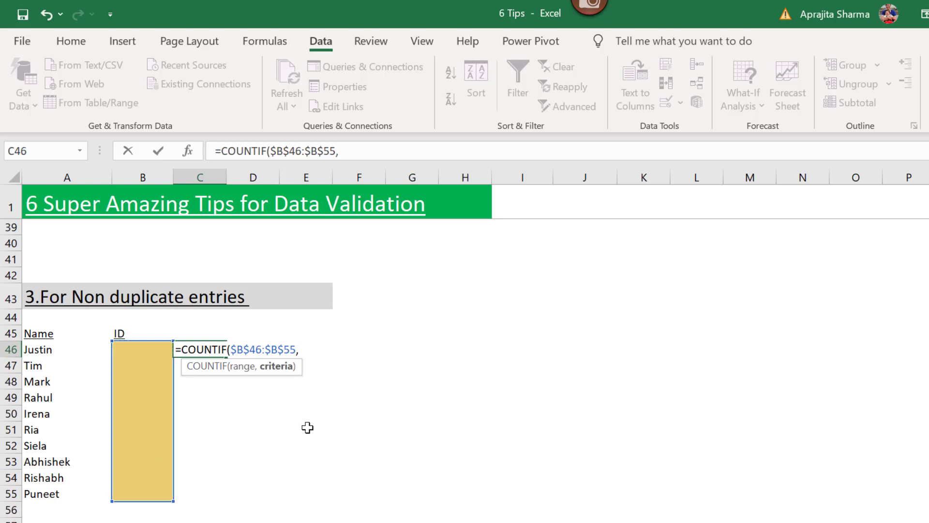
click(146, 347)
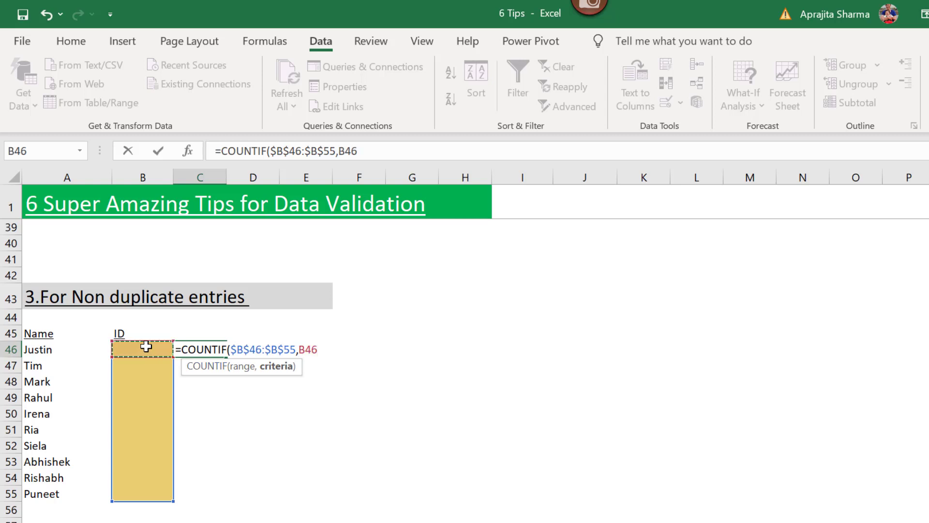
text())
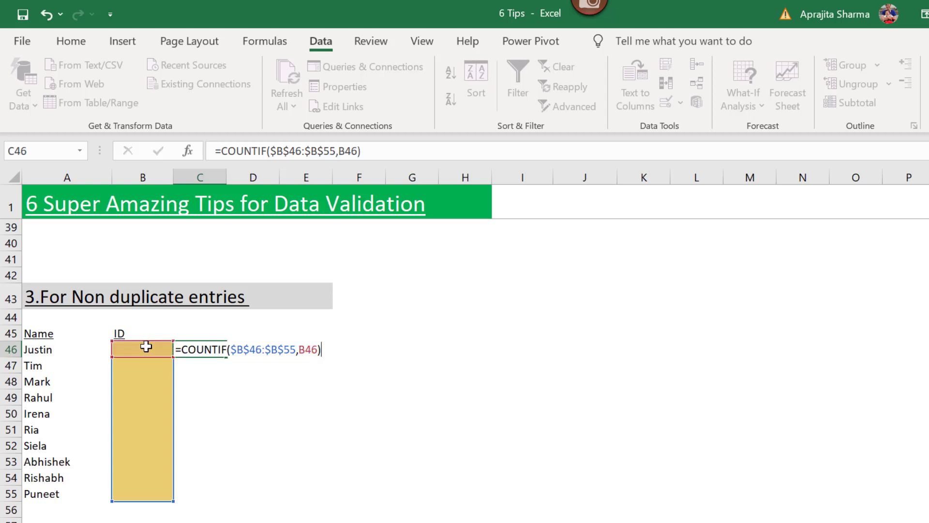
key(Return)
click(185, 347)
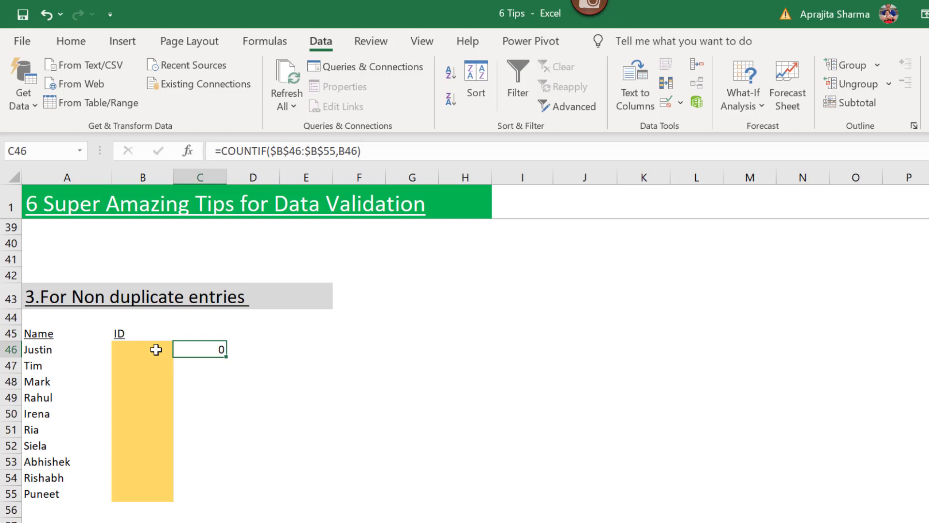
click(156, 349)
- Enter the IDs 56789, 7689 and 989 in B46:B48
text(56789)
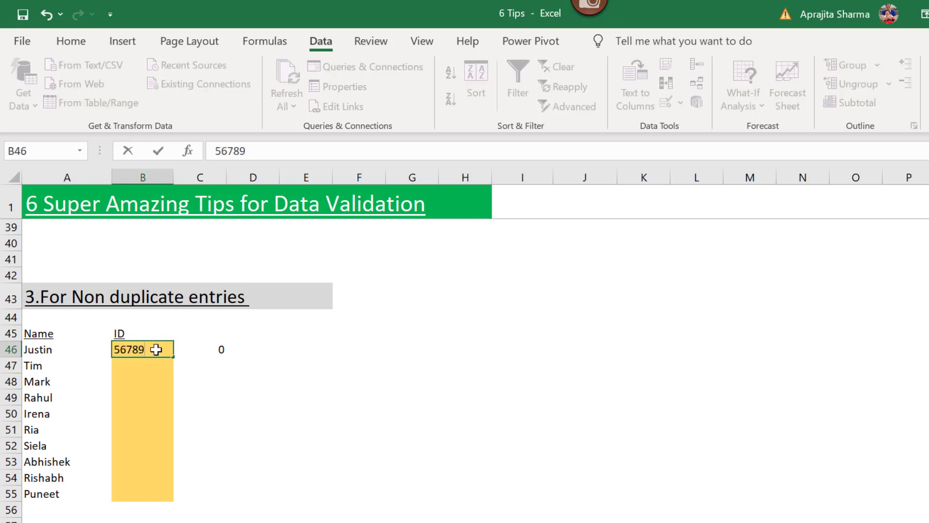
key(Return)
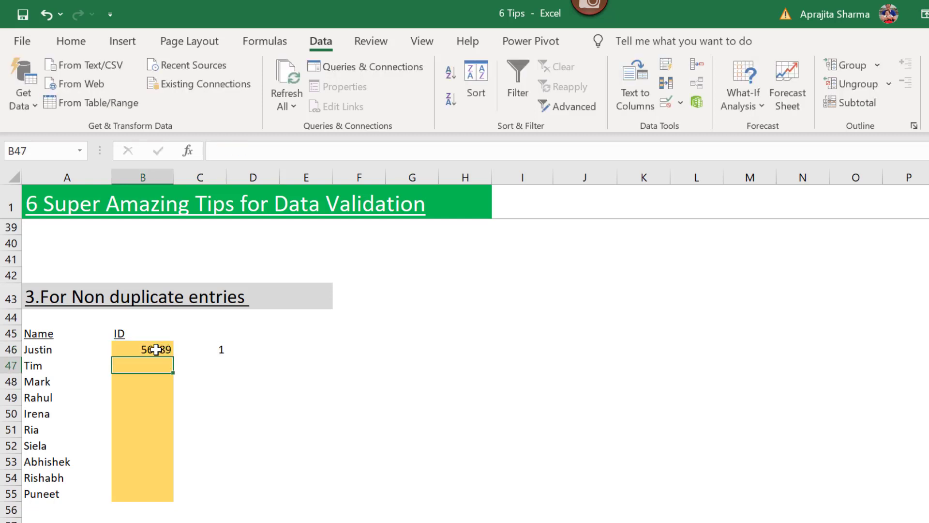
click(202, 349)
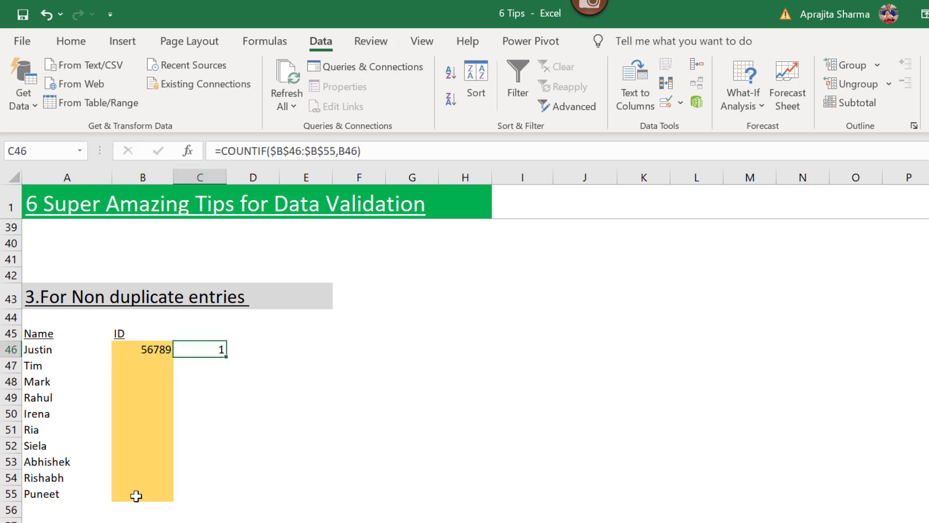
click(149, 354)
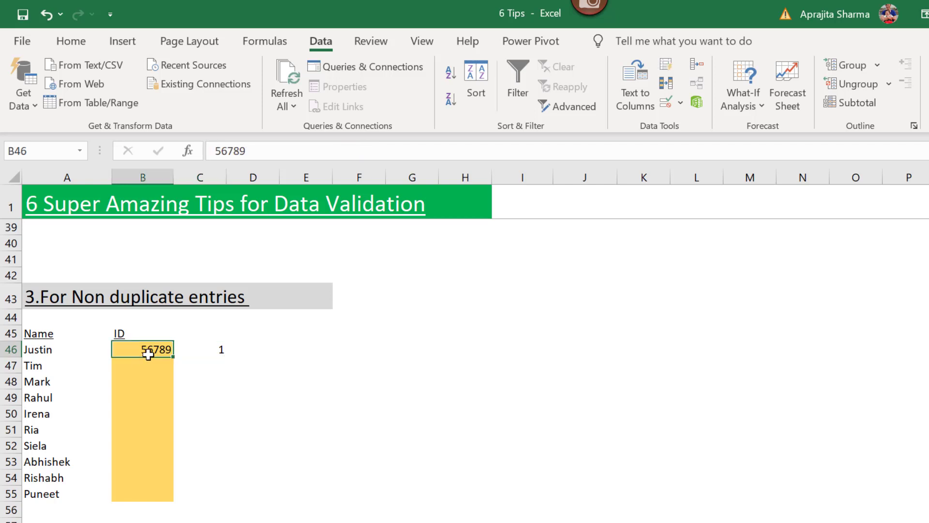
key(Return)
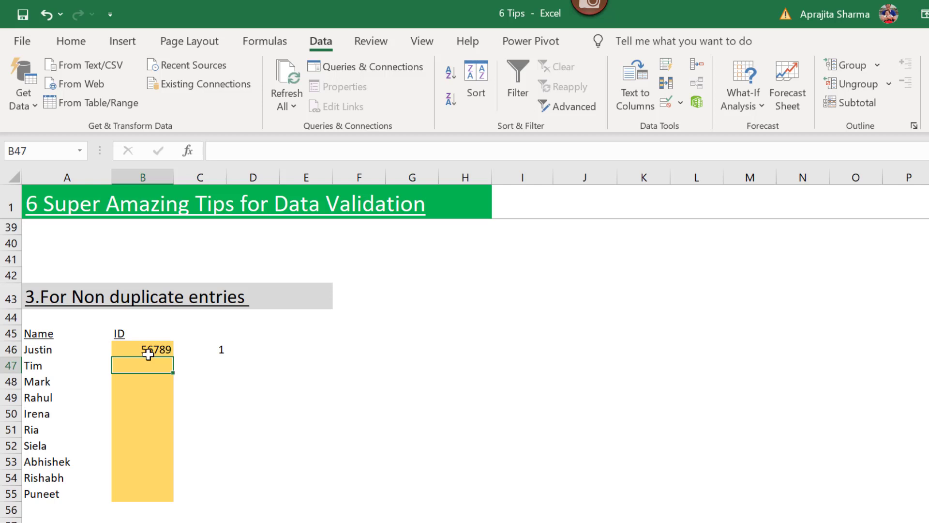
text(7689)
key(Return)
text(989)
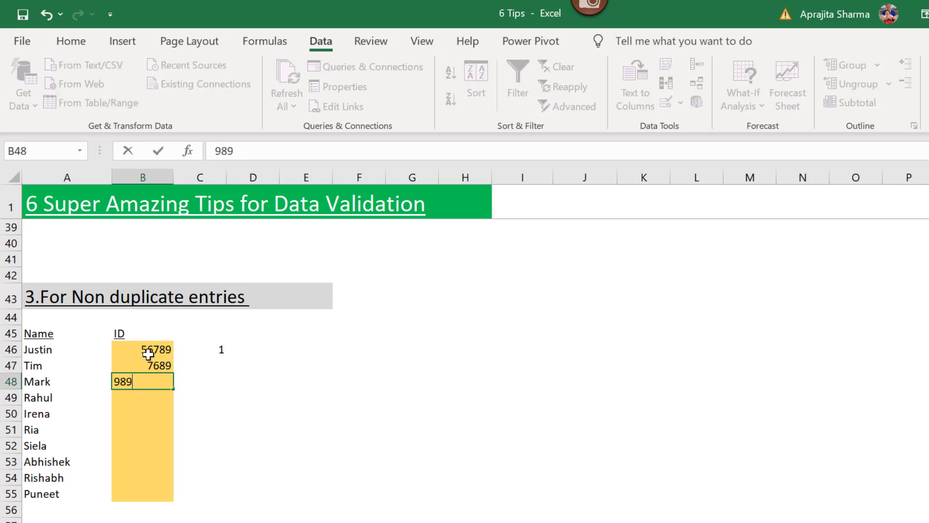
key(Return)
- Copy 56789 into B49 as a duplicate and fill the COUNTIF down to C49
click(148, 354)
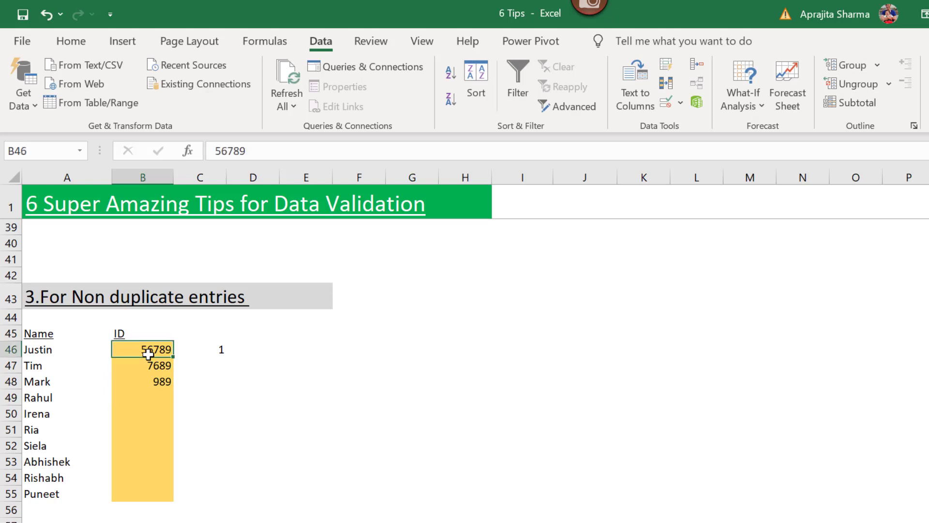
key(ctrl+c)
key(Down)
key(Down)
key(Down)
key(ctrl+v)
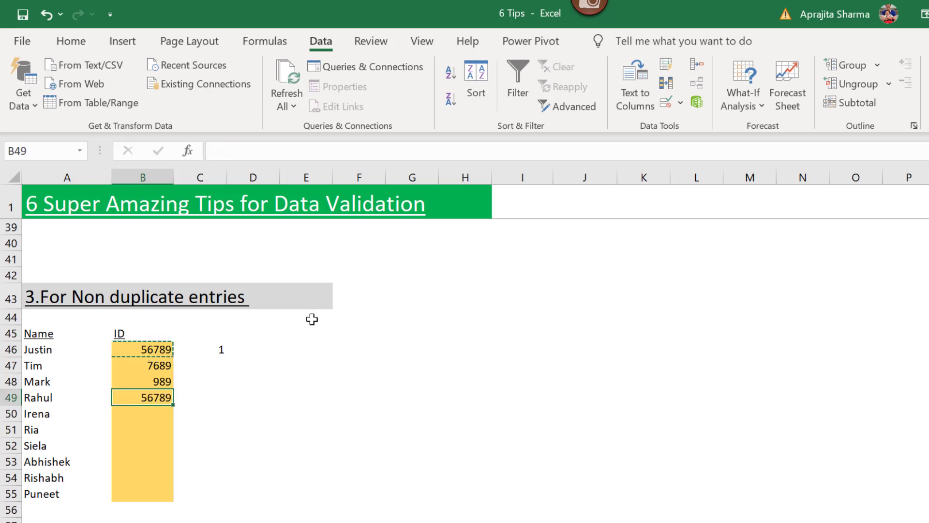
click(216, 341)
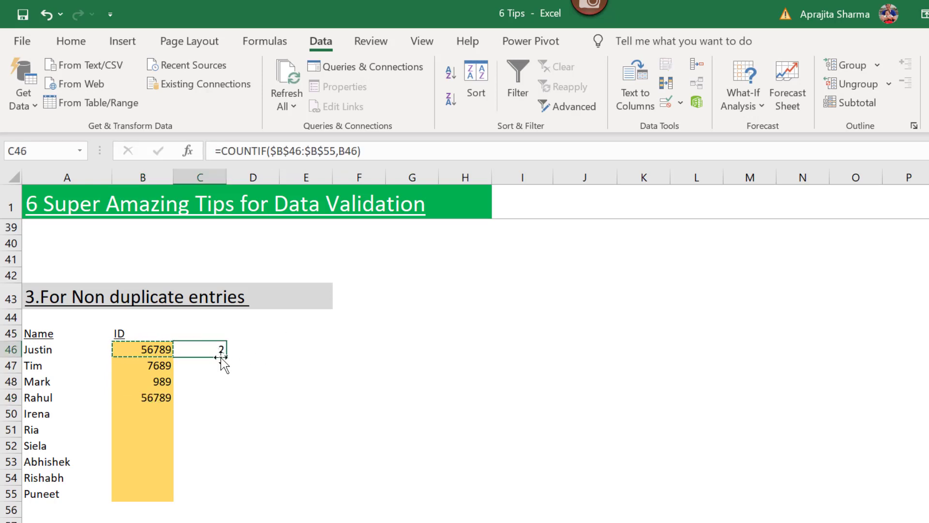
double_click(226, 356)
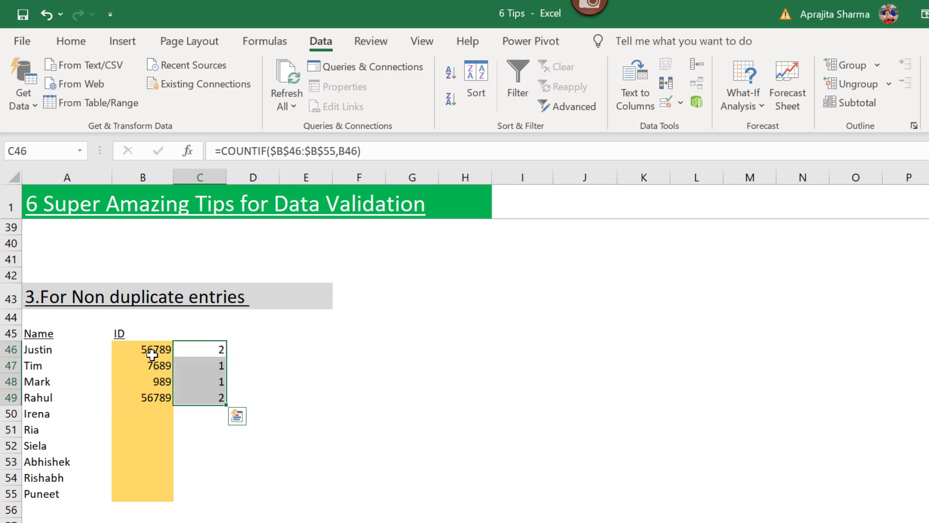
- Review the counts 2, 1, 1, 2 and select the ID cells B46:B55
click(154, 354)
click(221, 351)
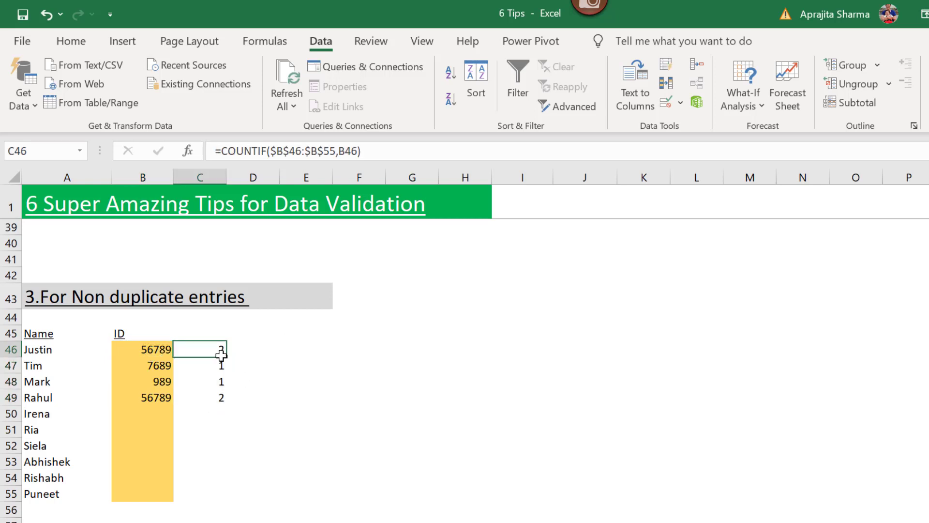
key(Left)
key(Down)
key(Down)
key(Down)
click(193, 348)
key(Down)
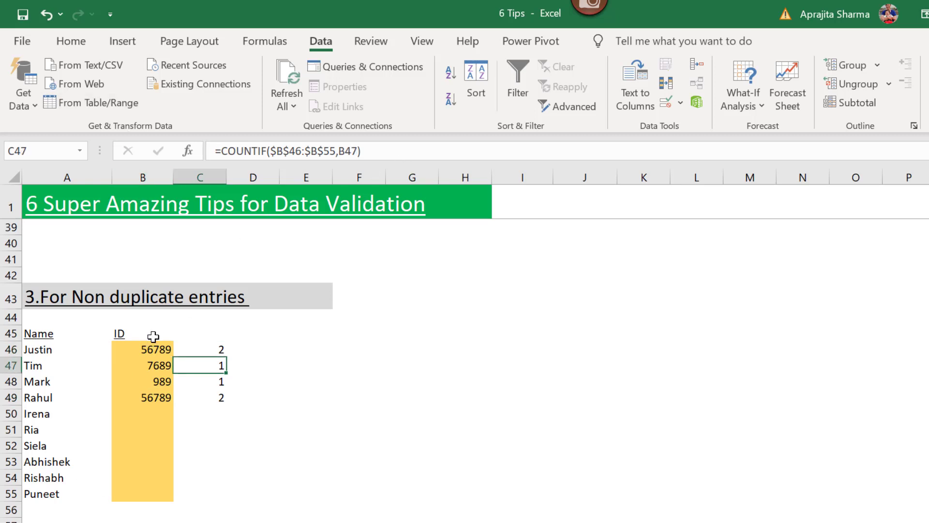
drag(150, 349, 144, 494)
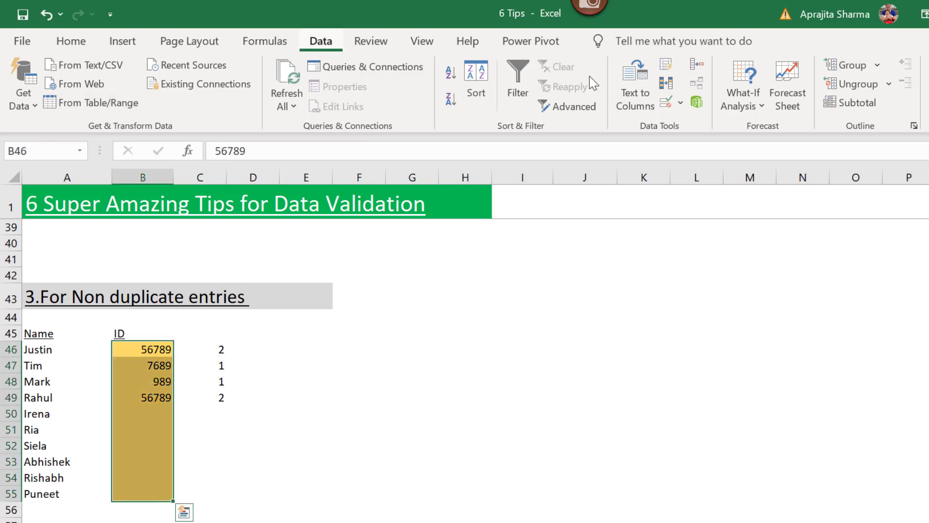
- Add custom validation =COUNTIF($B$46:$B$55,B46)=1 to the ID cells to block duplicates
click(680, 102)
click(699, 123)
click(561, 253)
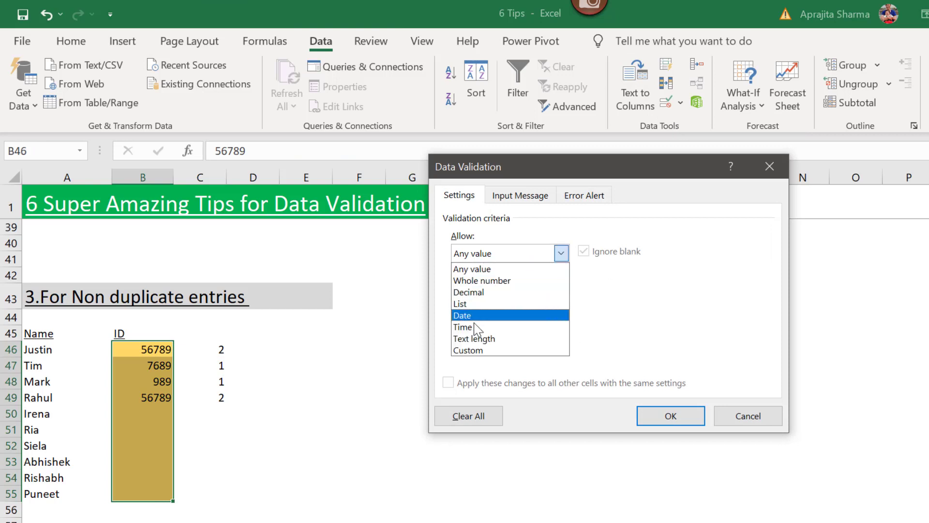
click(484, 348)
click(498, 324)
key(ctrl+v)
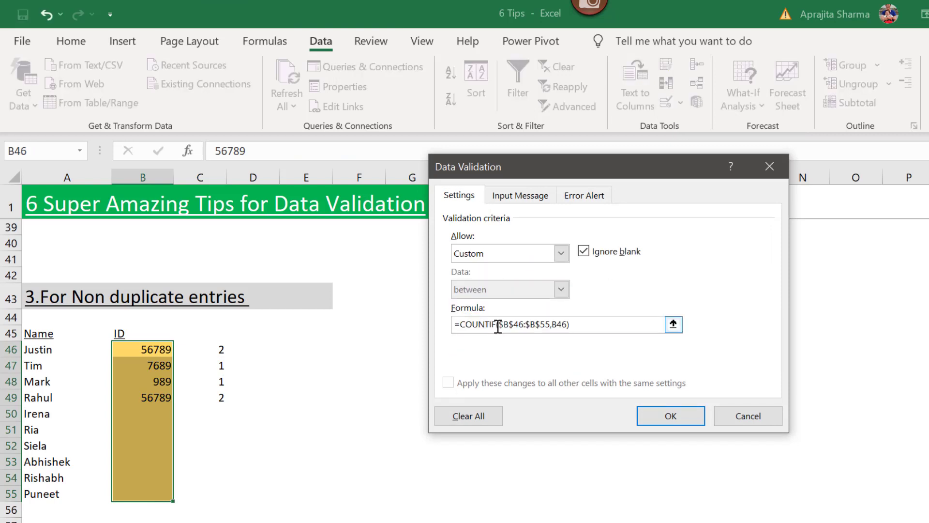
text(=1)
click(695, 417)
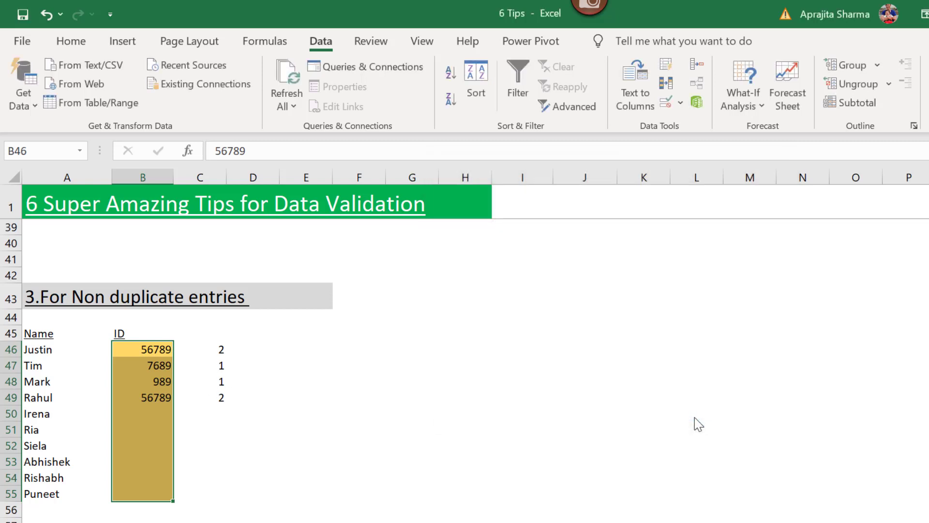
- Replace B49's duplicate with 876, add 980, and try repeating 876 in B51
click(164, 398)
key(Delete)
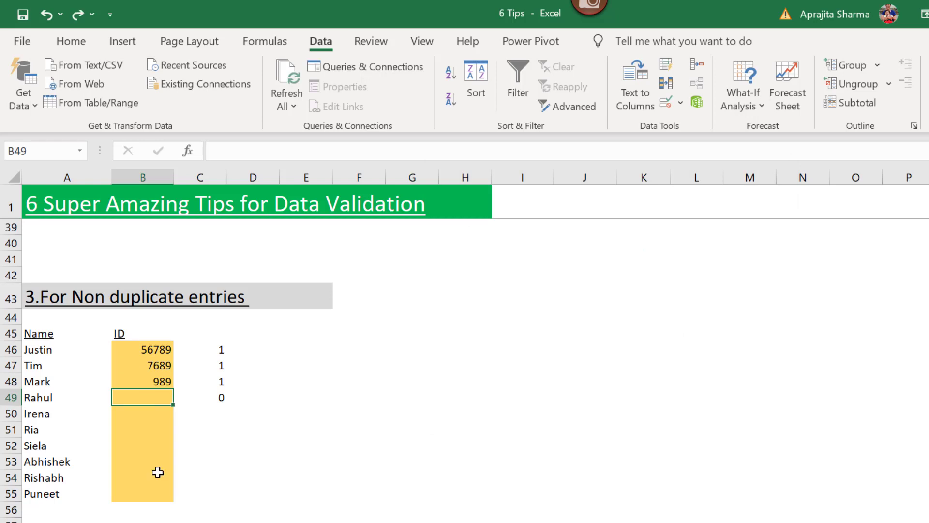
text(876)
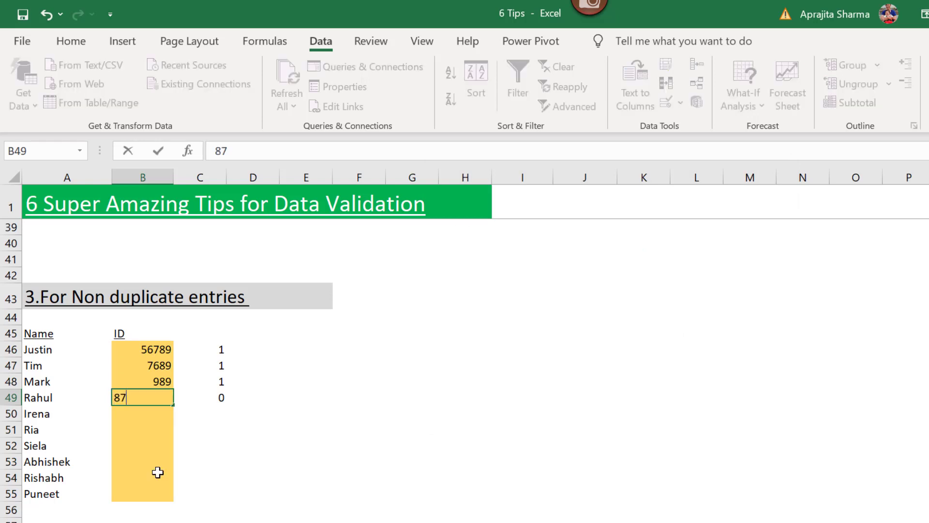
key(Return)
text(980)
key(Return)
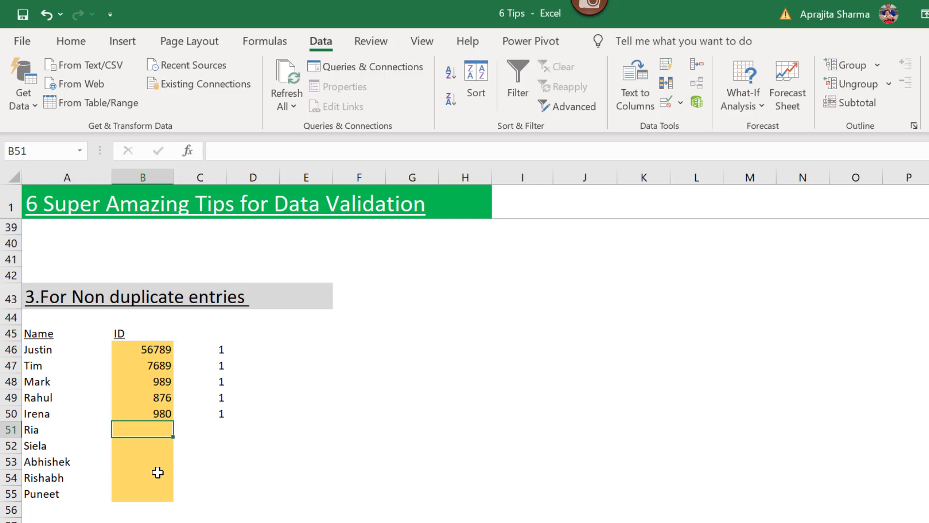
text(876)
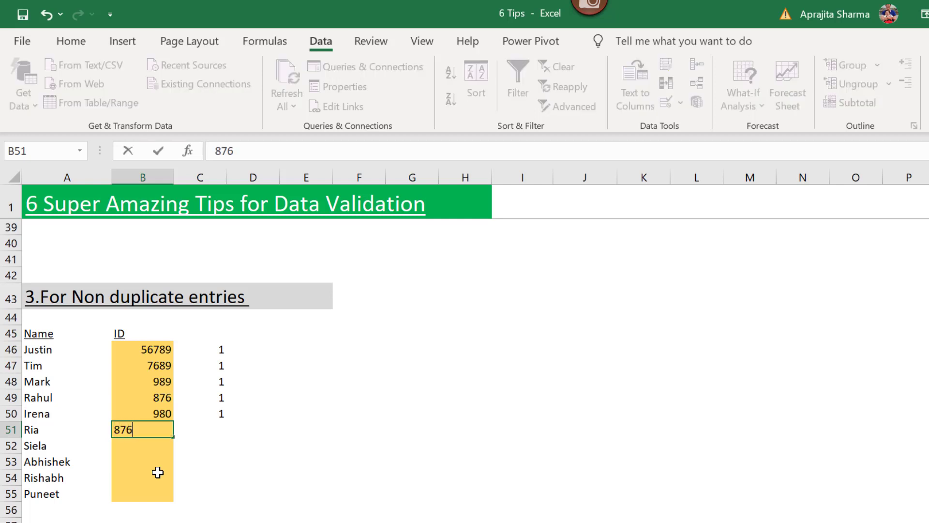
key(Return)
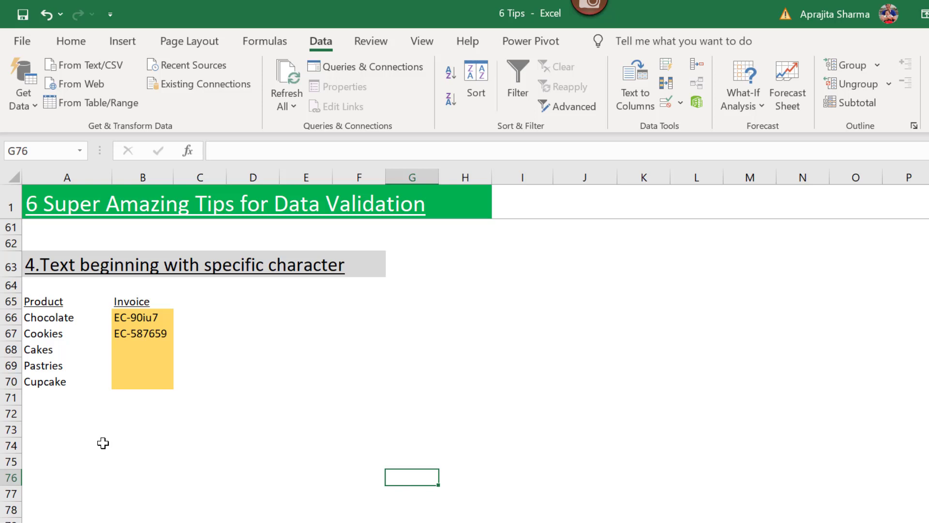
- Enter =LEFT(B66,3) in C66 to show the invoice's first three characters
drag(152, 318, 148, 385)
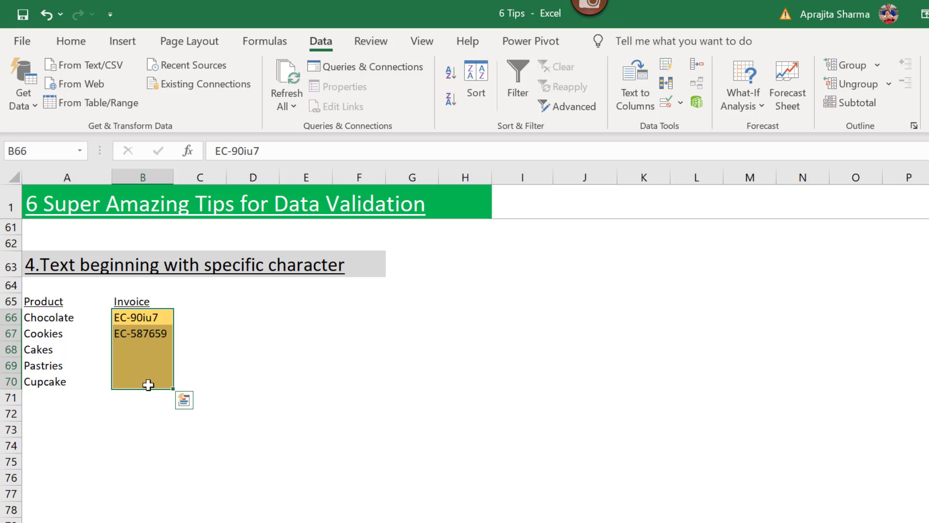
drag(148, 385, 148, 378)
click(203, 316)
text(=le)
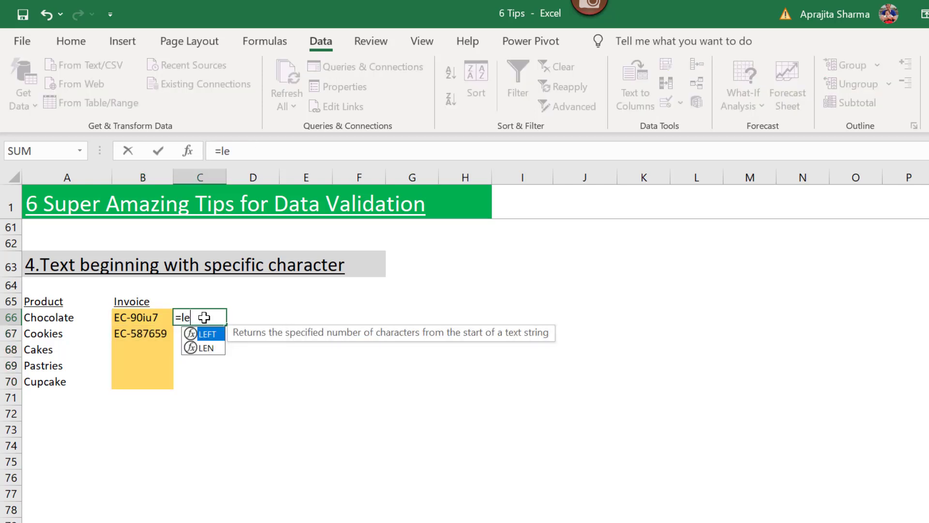
key(Tab)
key(Left)
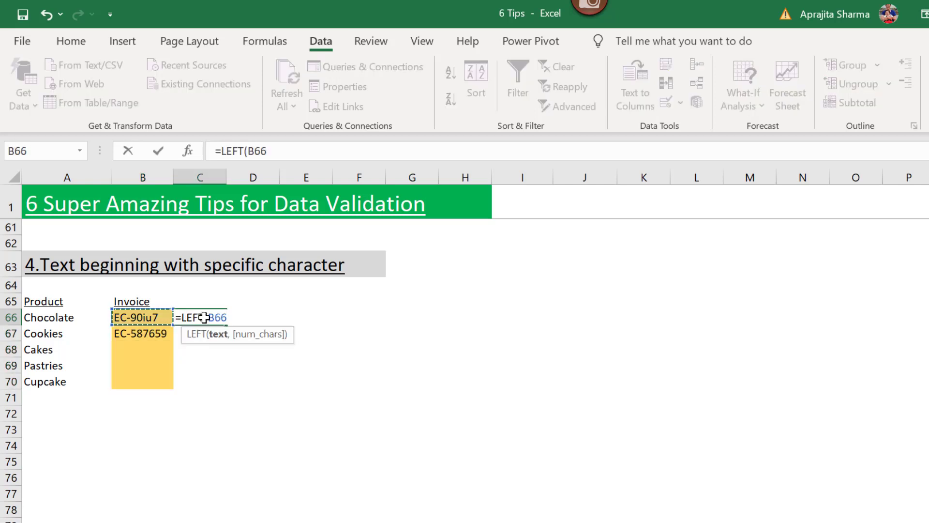
text(,3)
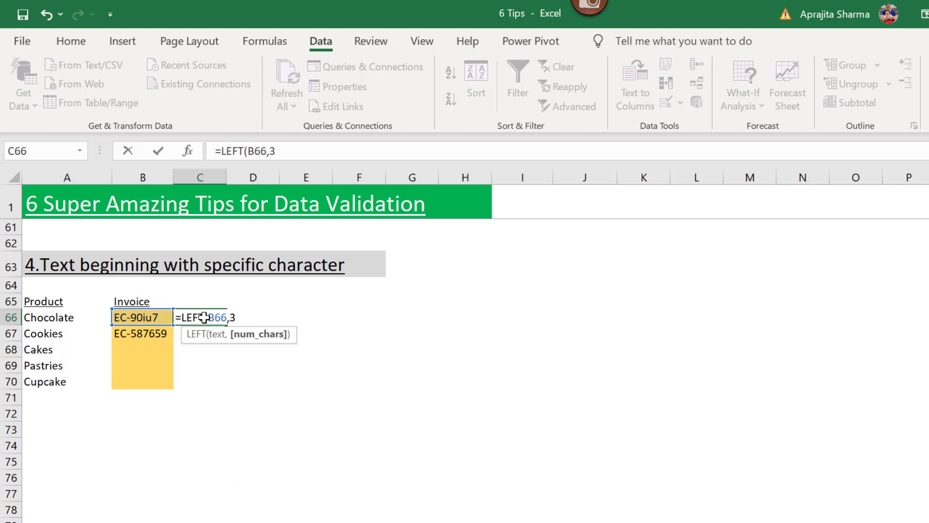
text())
key(ctrl+Return)
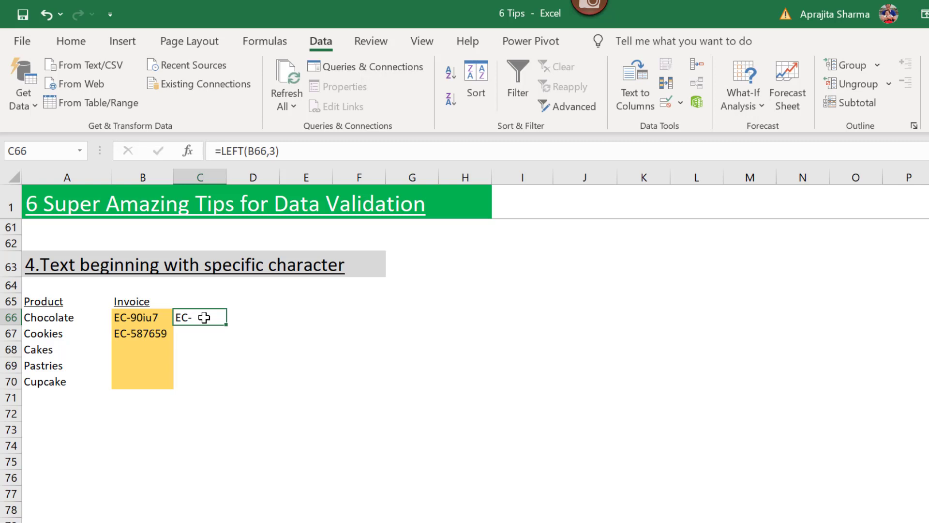
- Wrap the C66 formula into =EXACT(LEFT(B66,3),"EC-") so it returns TRUE
click(219, 151)
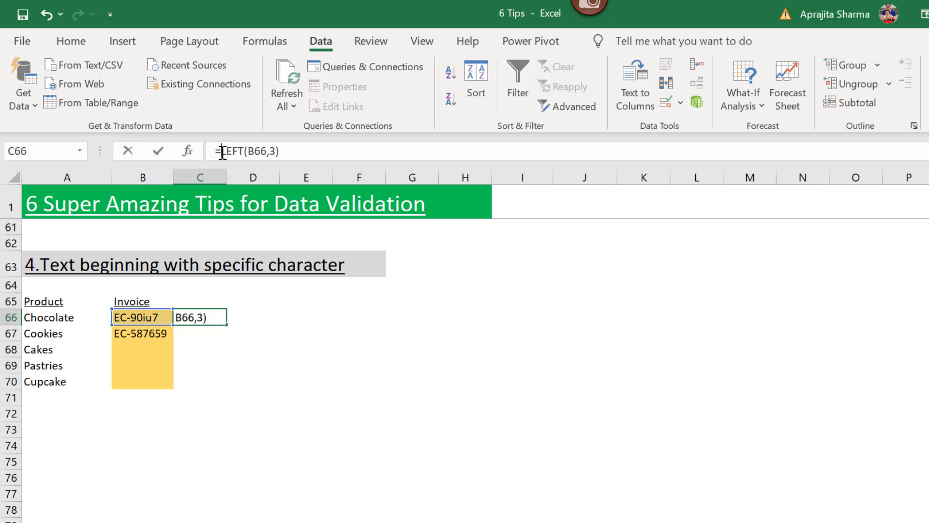
key(Escape)
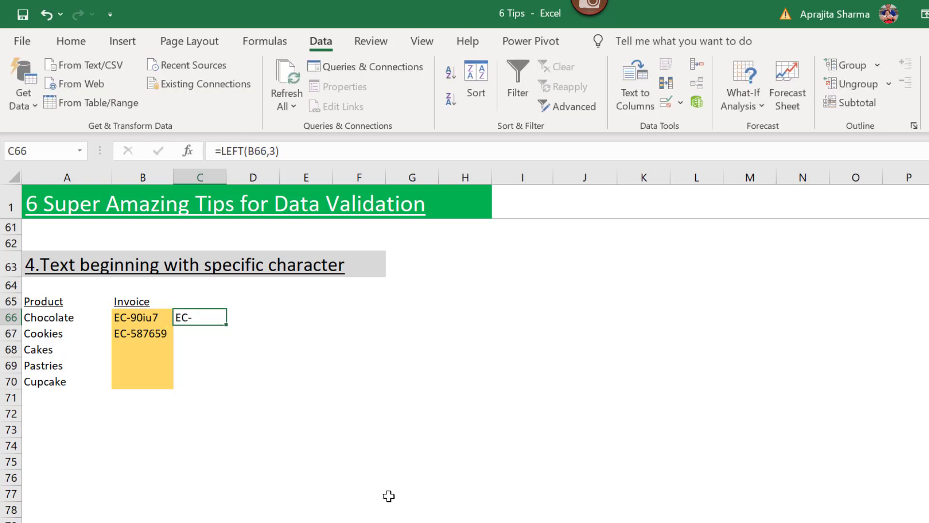
click(224, 149)
text(e)
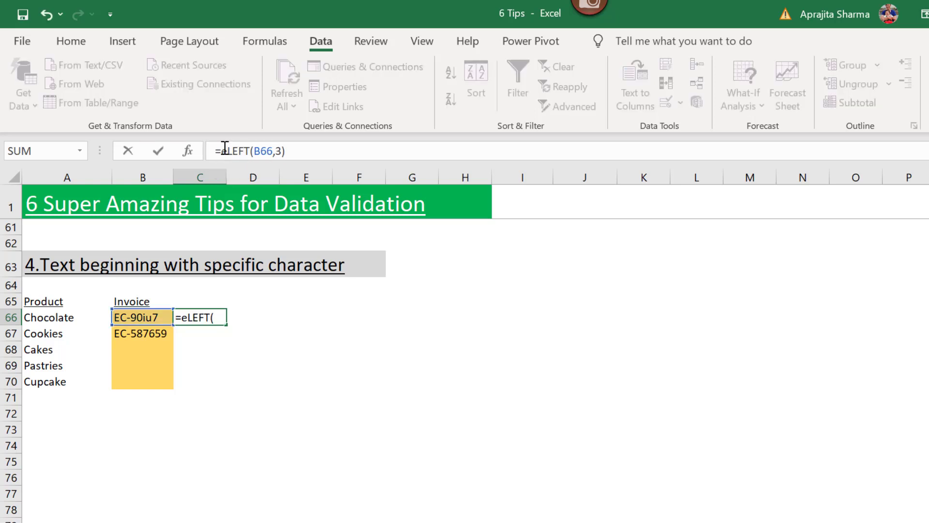
text(x)
key(Tab)
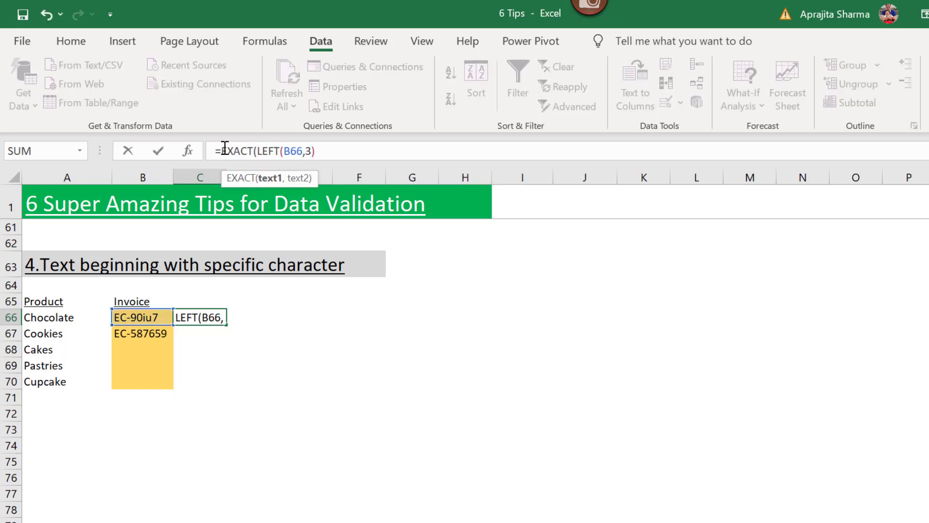
click(338, 150)
text(,")
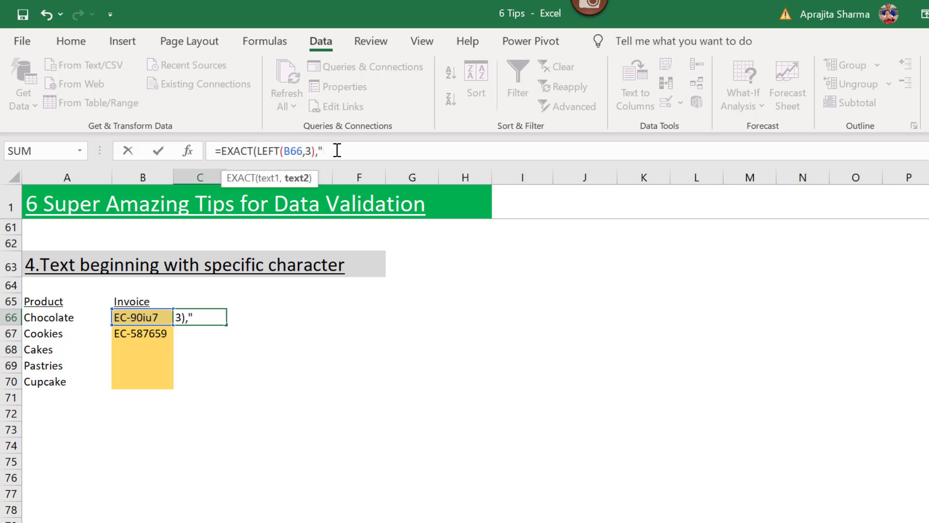
text(EC-"))
key(Return)
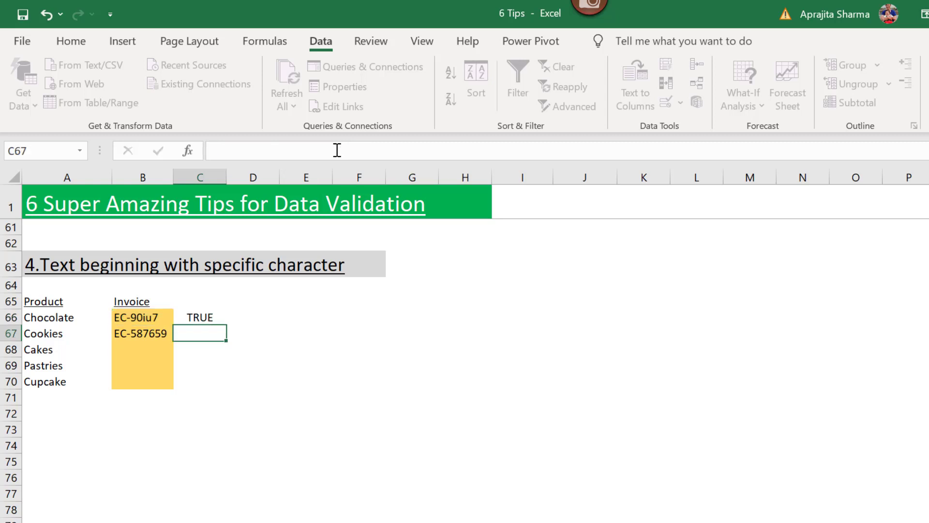
click(146, 330)
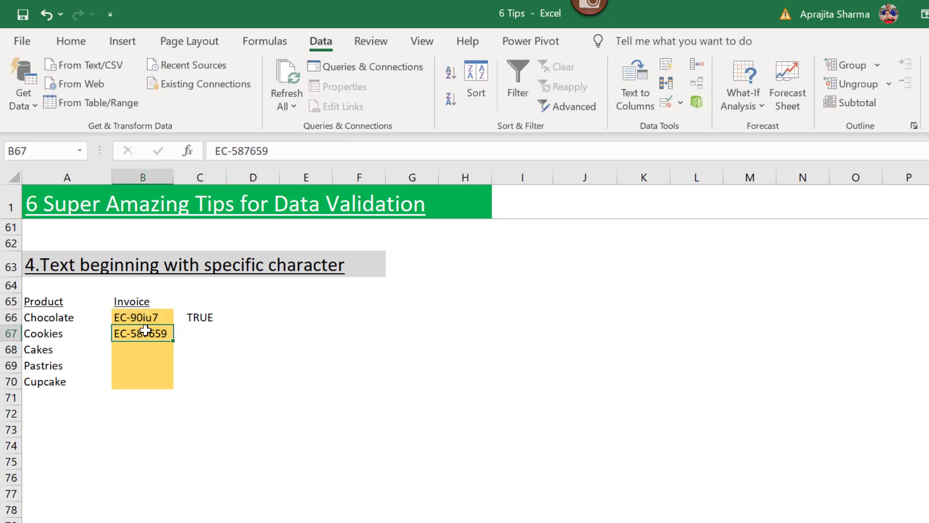
- Fill the EXACT check down to C70 and change the Cakes invoice in B68 to RC-587659
click(218, 320)
double_click(226, 325)
click(140, 334)
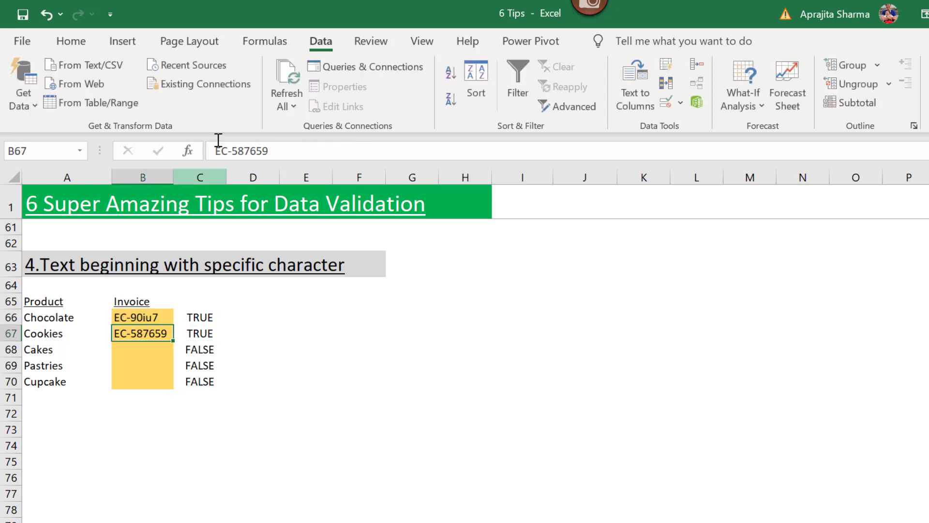
click(152, 351)
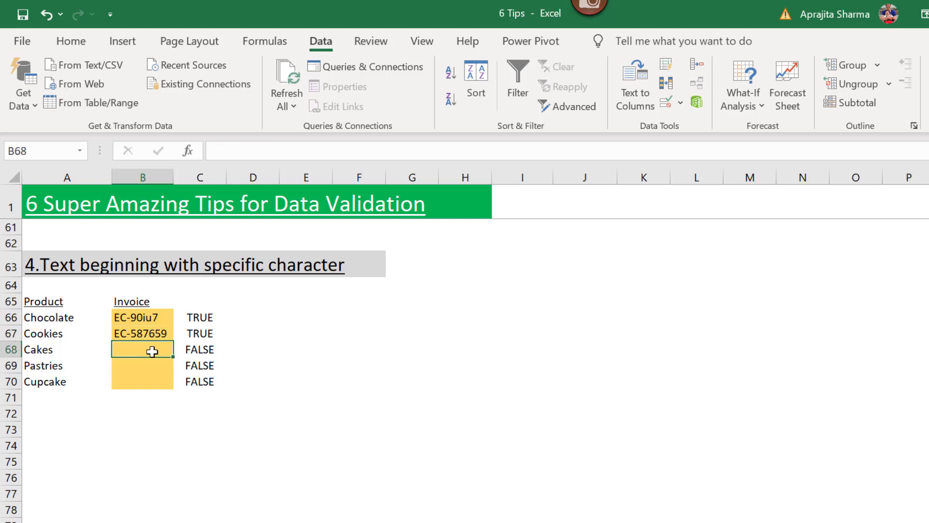
text(EC-587659)
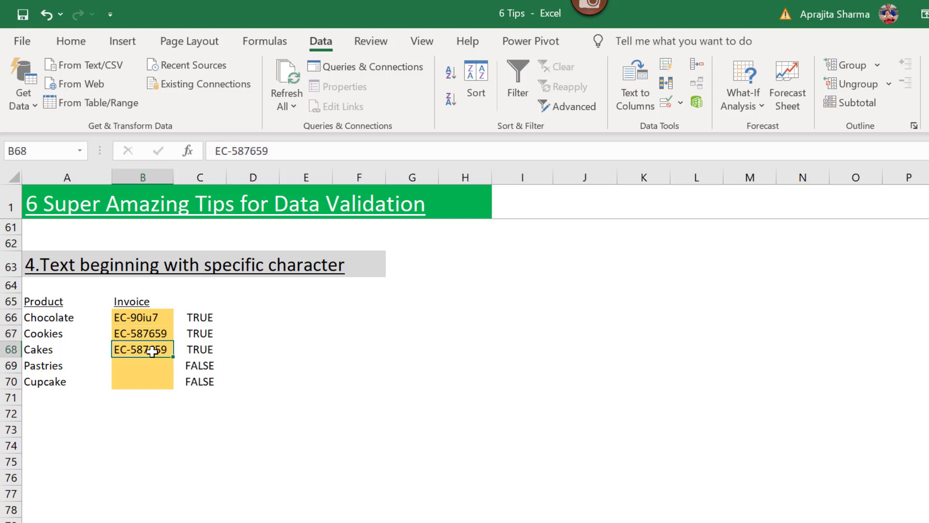
click(217, 150)
key(Delete)
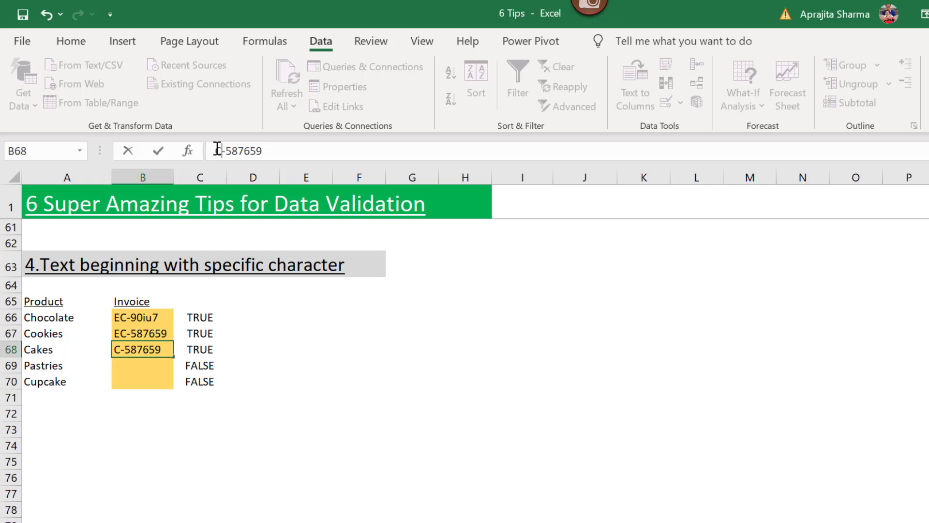
text(R)
key(Return)
key(Return)
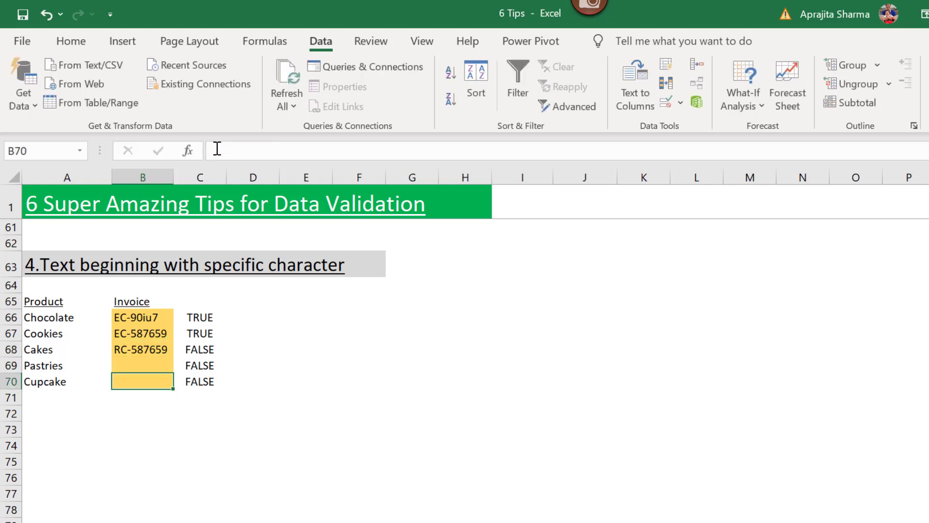
- Copy C66's EXACT formula text and select invoice cells B66:B70
key(Up)
key(Up)
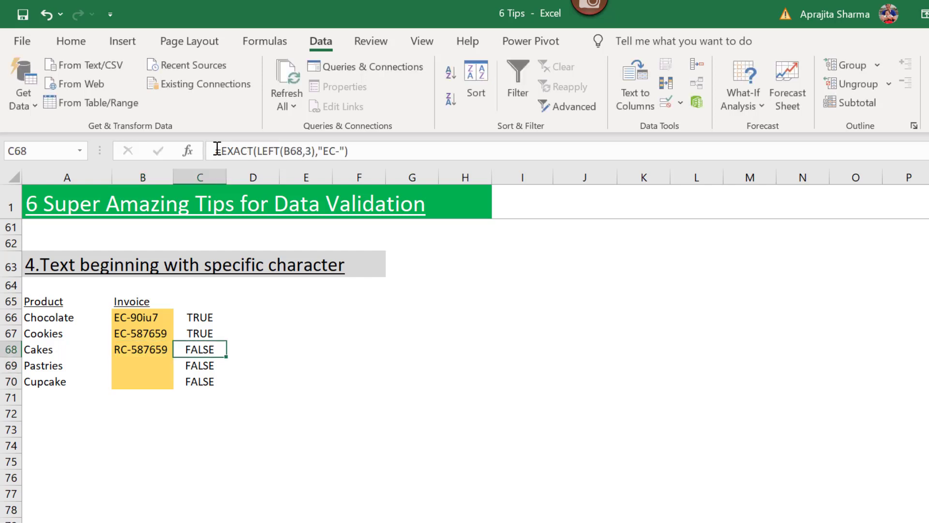
key(Up)
key(Up)
drag(393, 149, 26, 137)
key(ctrl+c)
key(Return)
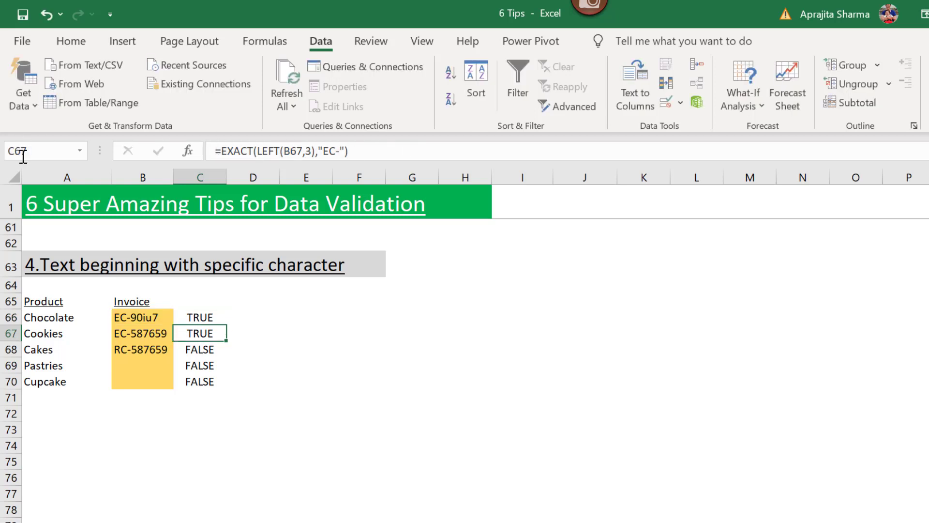
drag(144, 319, 128, 386)
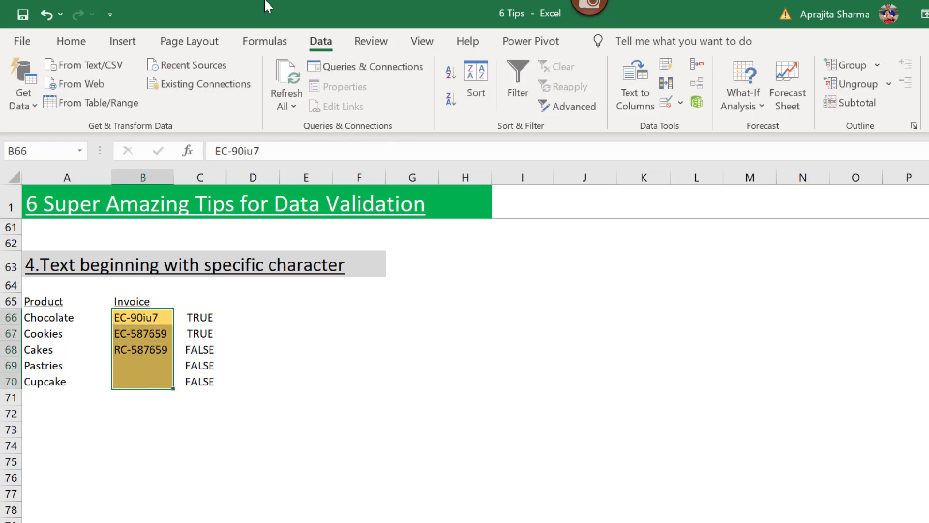
- Give B66:B70 a Custom validation rule =EXACT(LEFT(B66,3),"EC-")
click(681, 102)
click(679, 127)
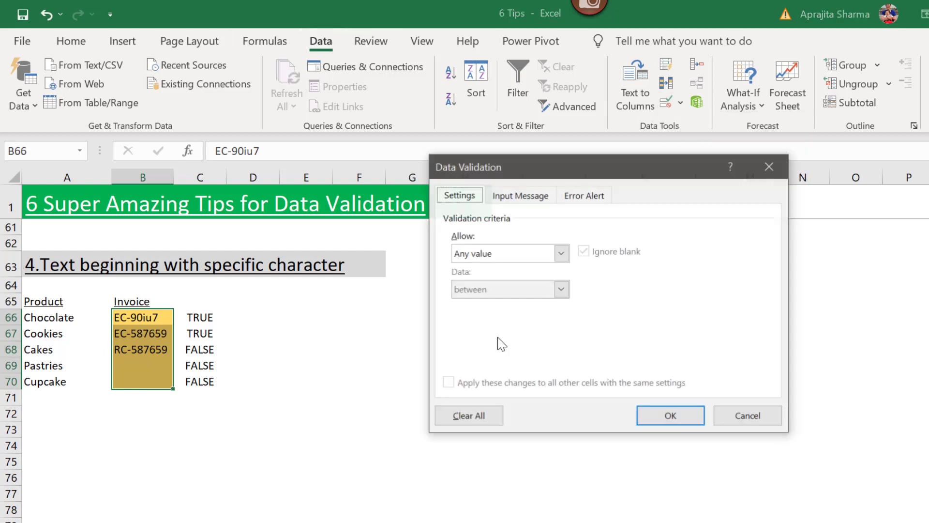
click(492, 256)
click(484, 350)
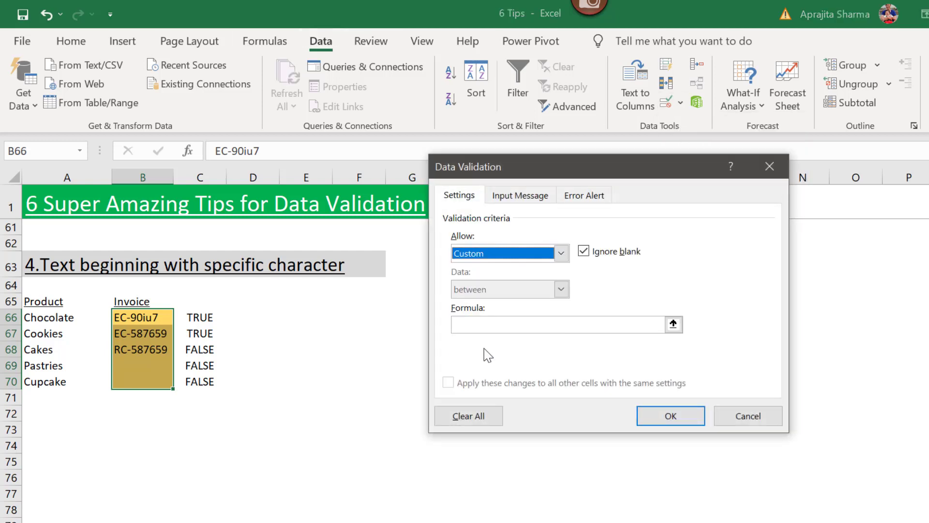
click(506, 329)
key(ctrl+v)
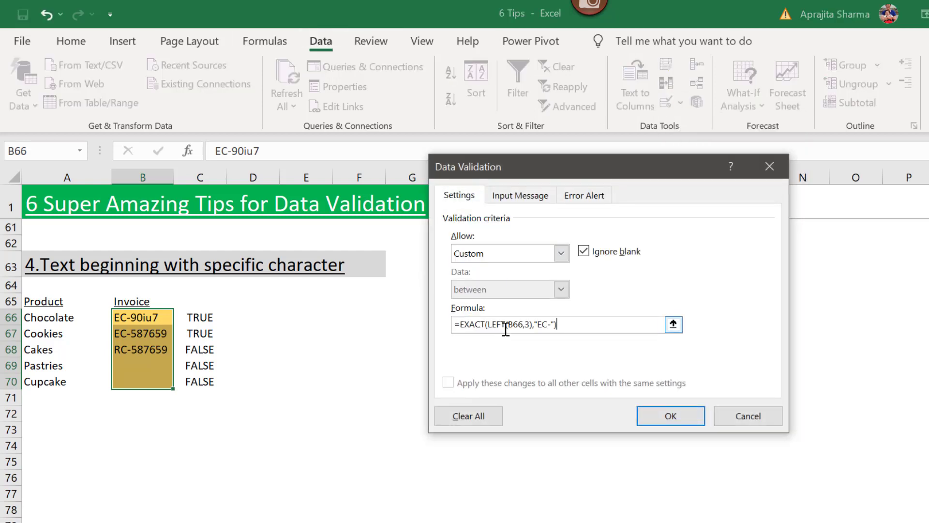
click(692, 420)
- Re-enter the Cakes invoice as EC-587659, then test the rule with EE-587659
click(140, 348)
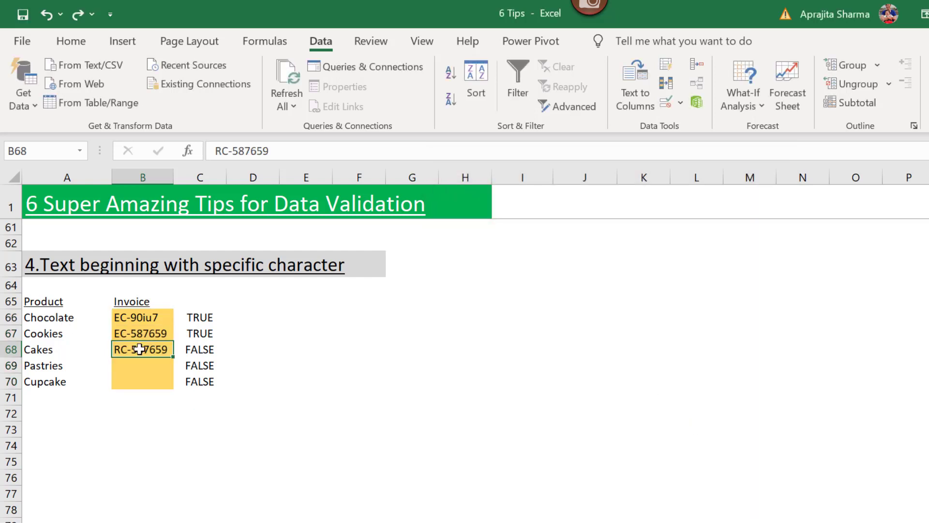
key(Delete)
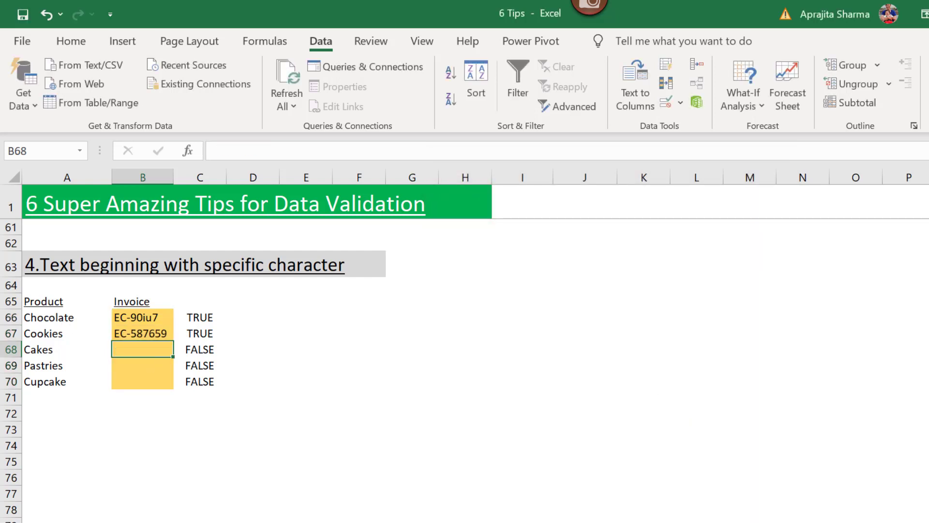
text(EC-587659)
key(ctrl+Return)
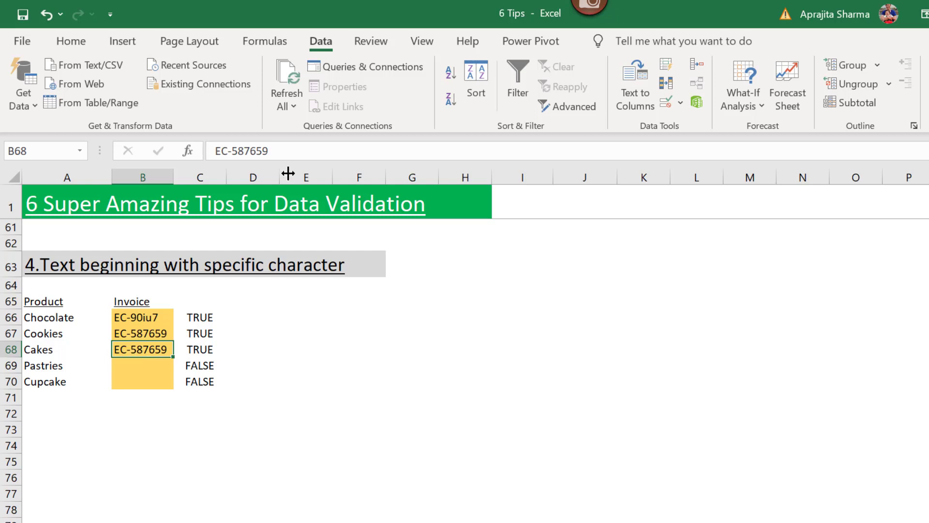
click(230, 156)
key(BackSpace)
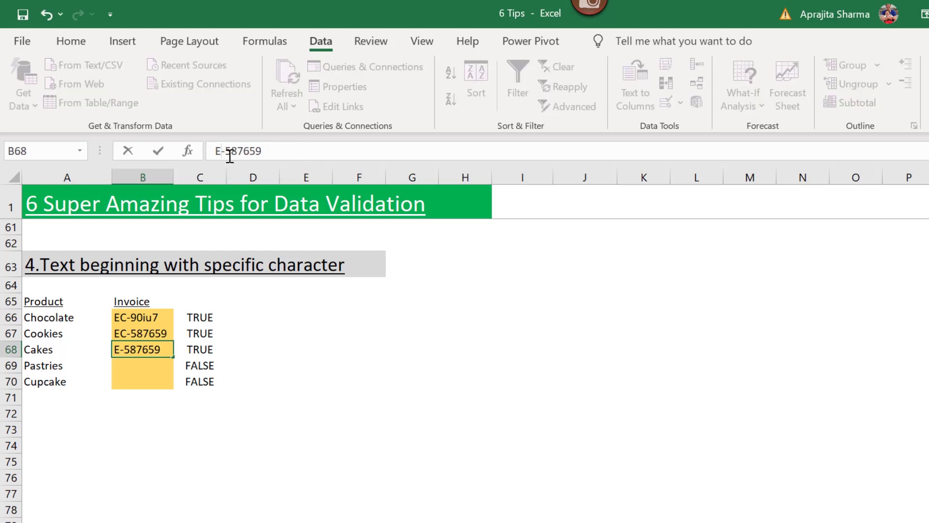
text(E)
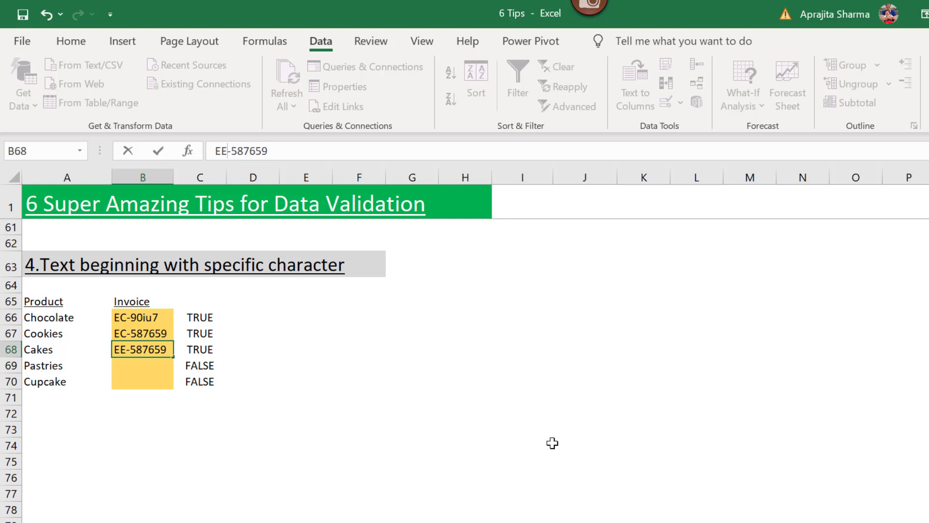
key(Return)
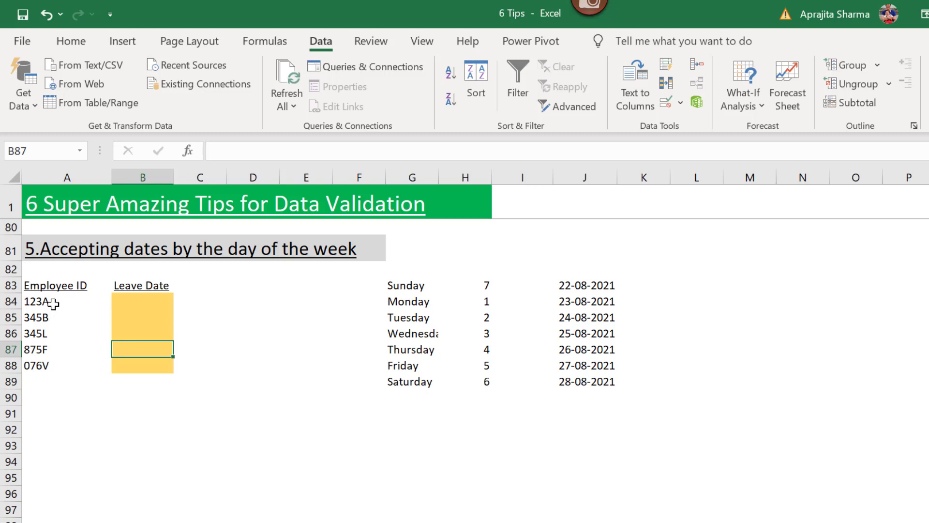
click(151, 301)
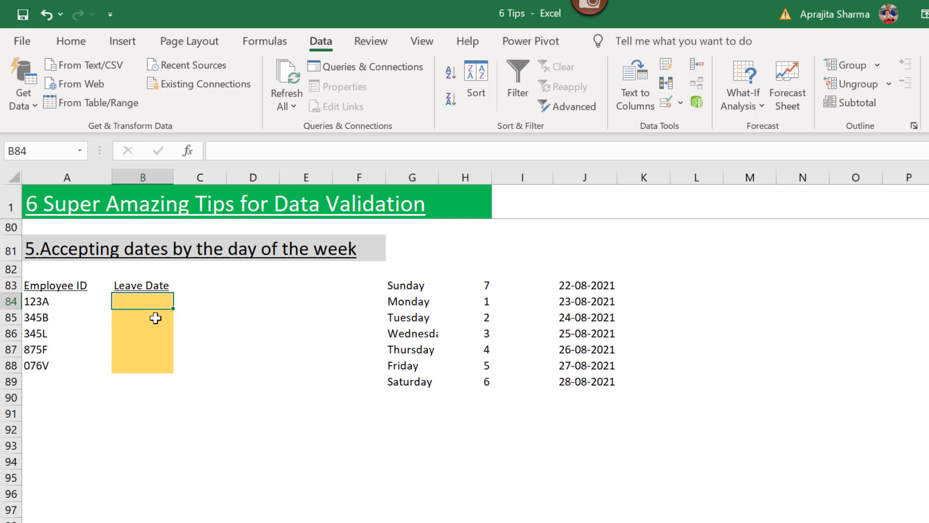
click(195, 302)
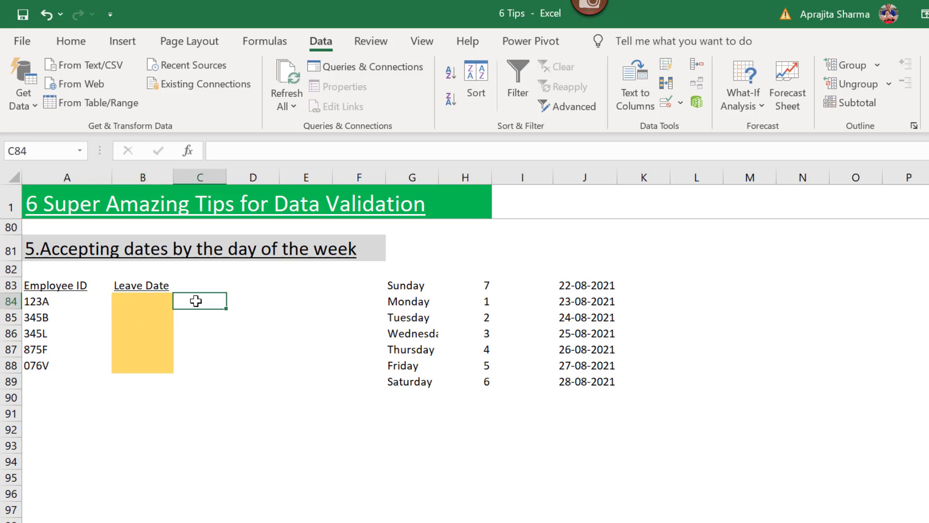
- Enter =WEEKDAY(B84,2)<6 in C84, using Monday=1 day numbering
text(=w)
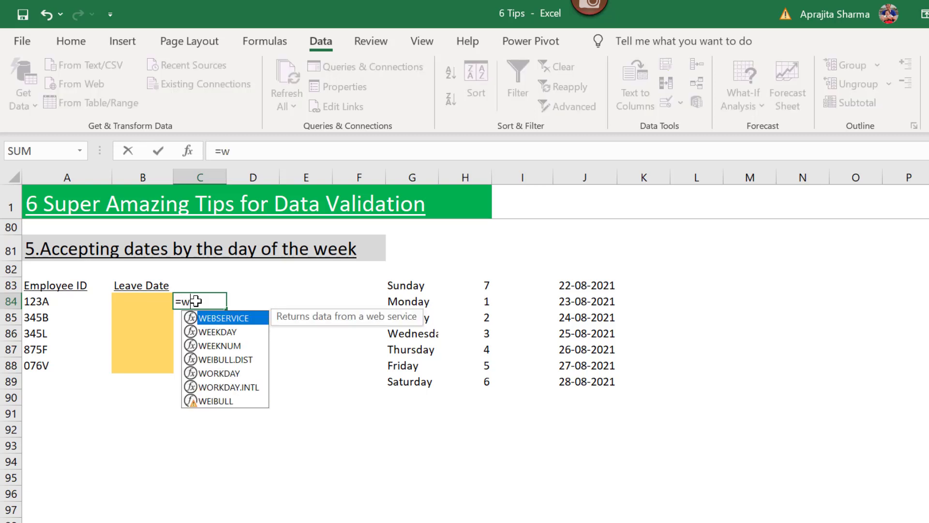
text(eekda)
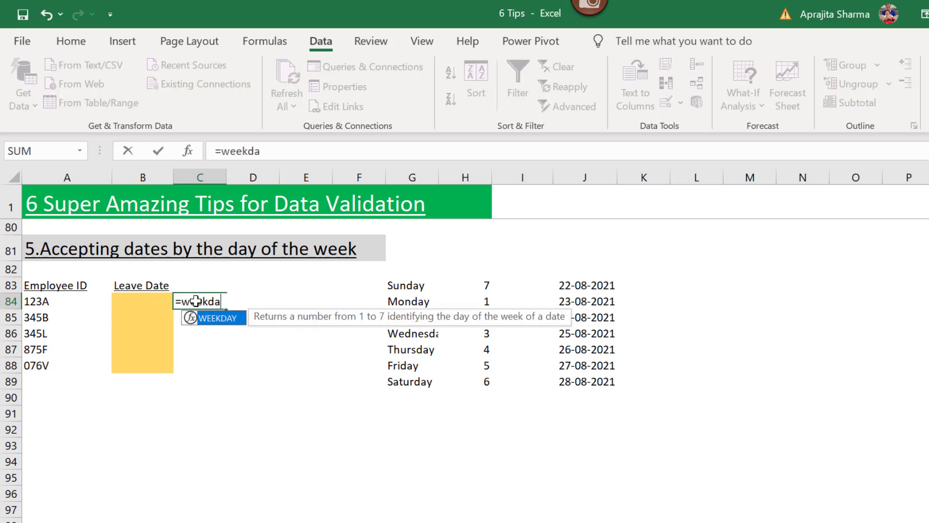
key(Tab)
click(134, 301)
text(,2)
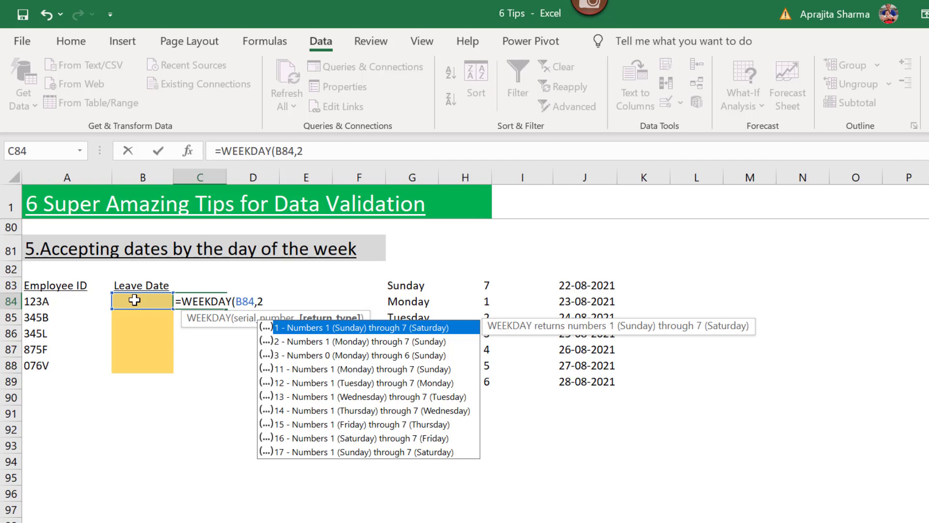
key(Down)
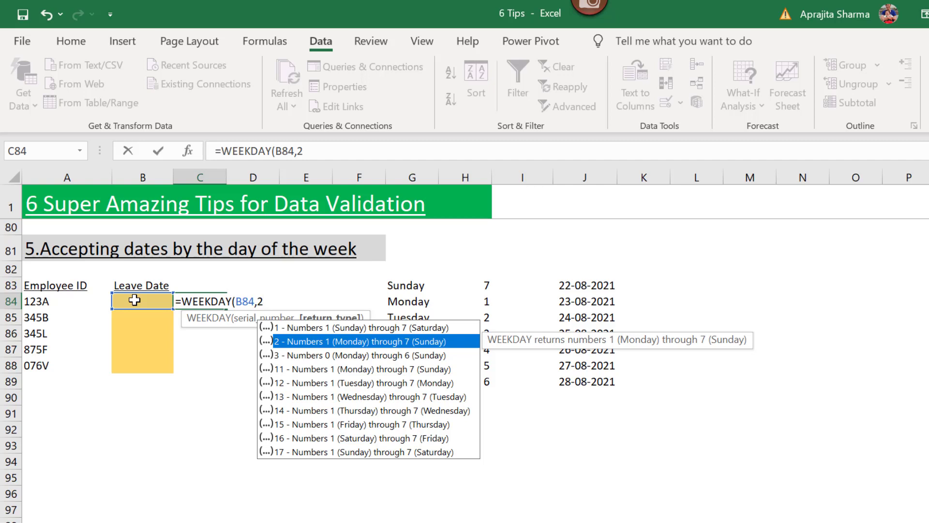
key(Up)
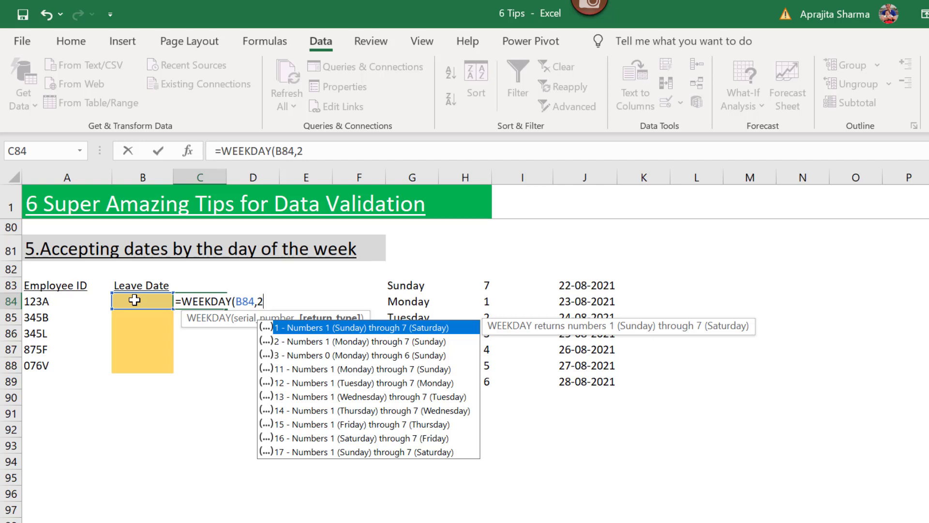
key(Escape)
text())
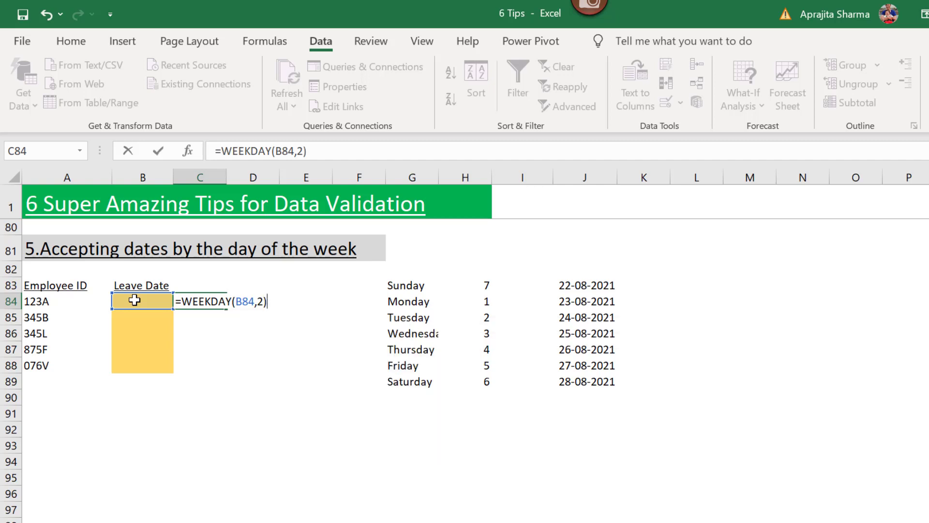
text(<6)
click(134, 300)
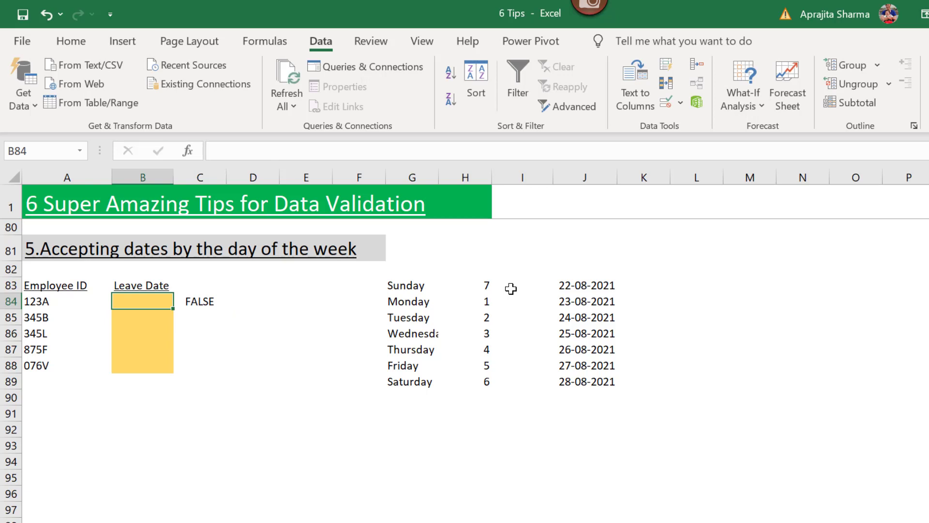
- Mark the reference calendar's day numbers: Monday 1, Saturday 6, weekdays 1 to 5
drag(564, 286, 565, 366)
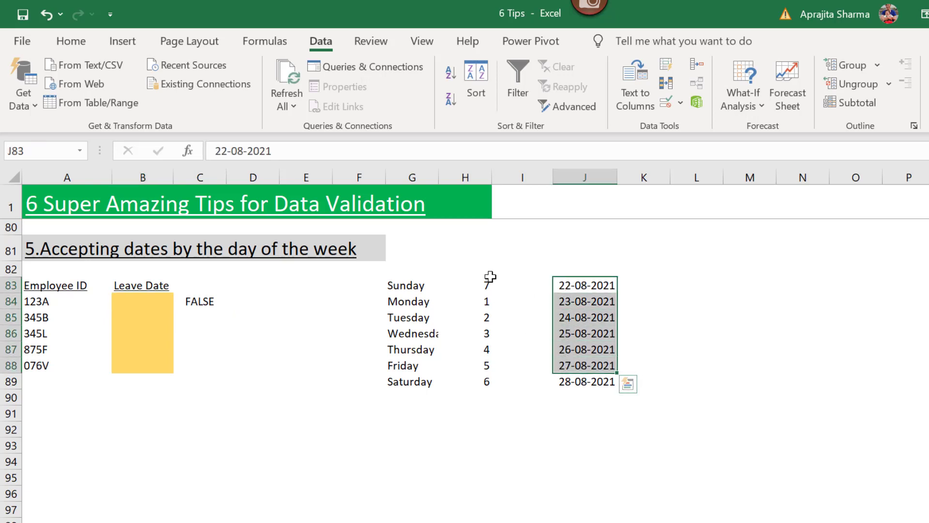
drag(489, 272, 481, 375)
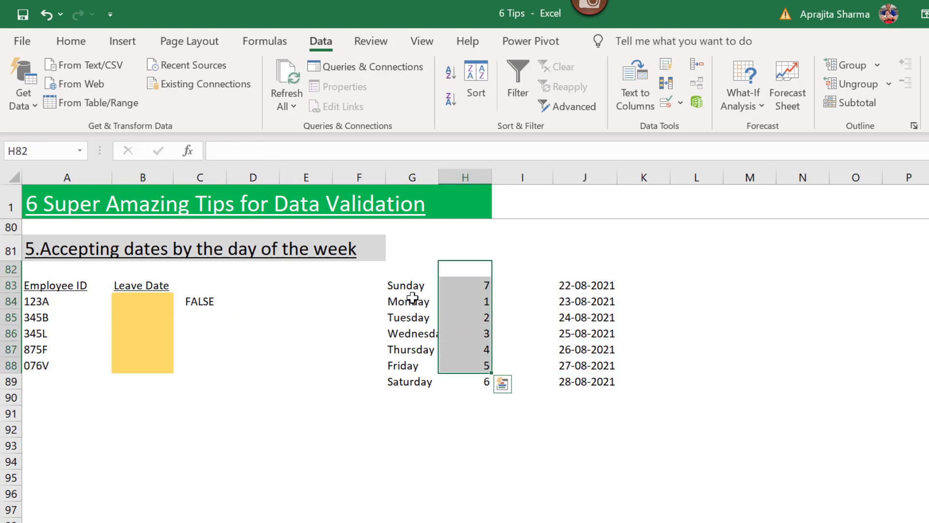
drag(416, 303, 482, 304)
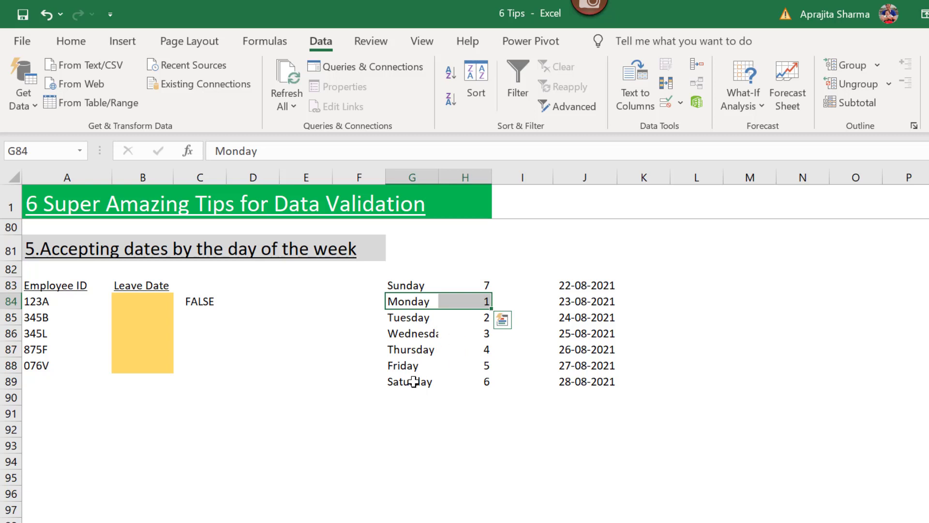
drag(415, 381, 479, 383)
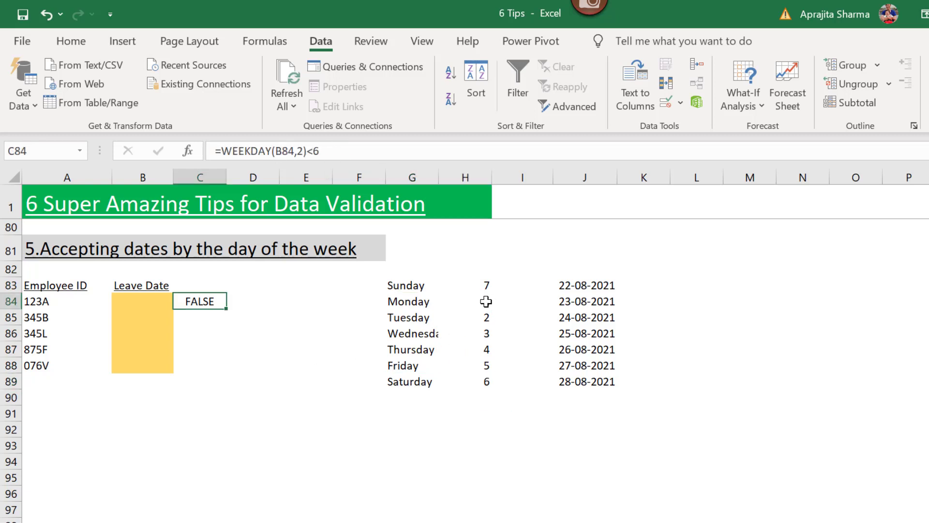
drag(484, 302, 484, 361)
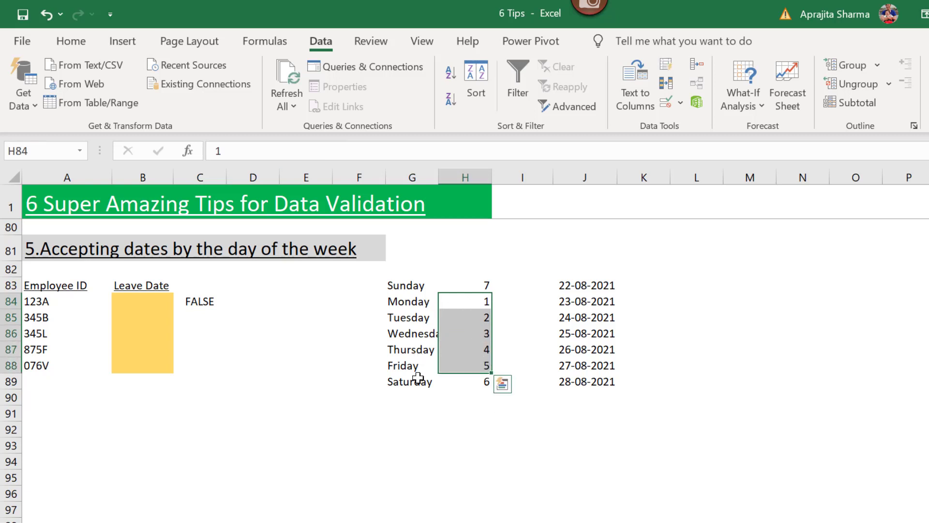
- Enter leave dates 22-08-2021 in B84 and 25-08-2021 in B85
click(564, 290)
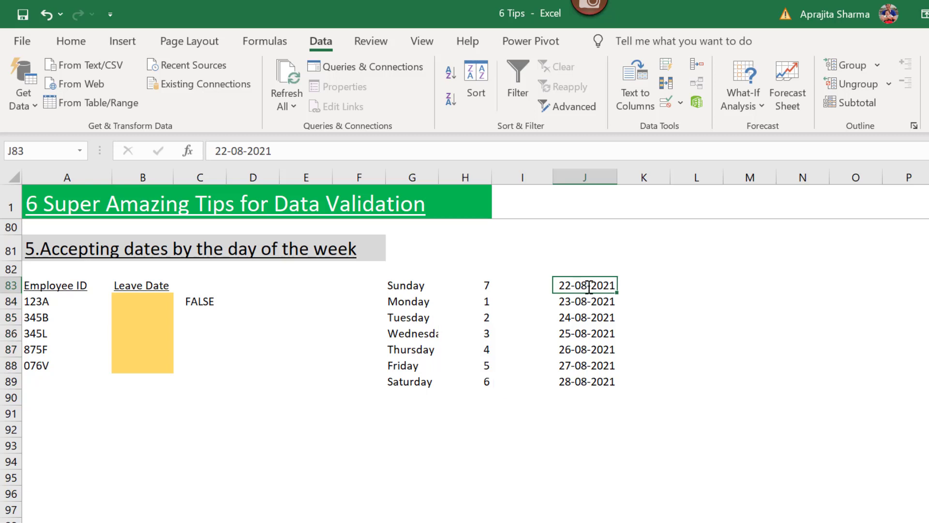
click(146, 304)
text(22-)
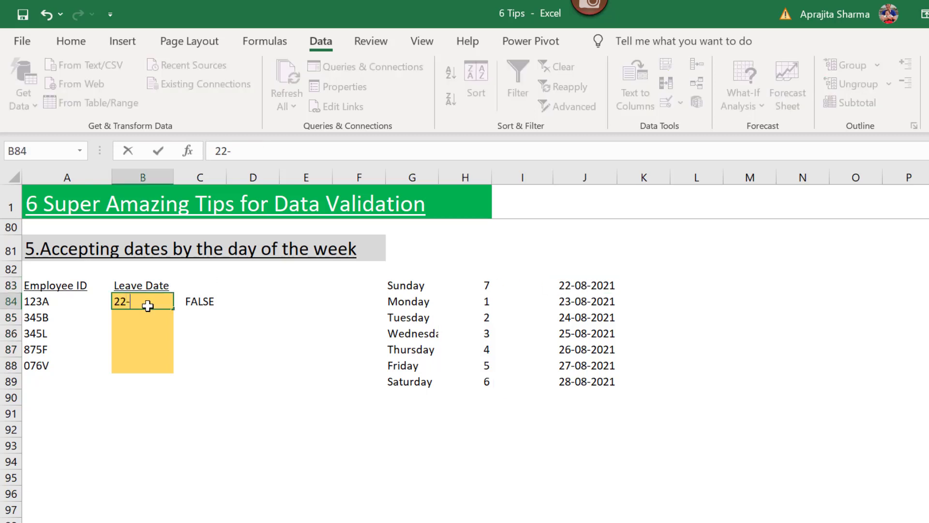
text(08-2021)
key(Return)
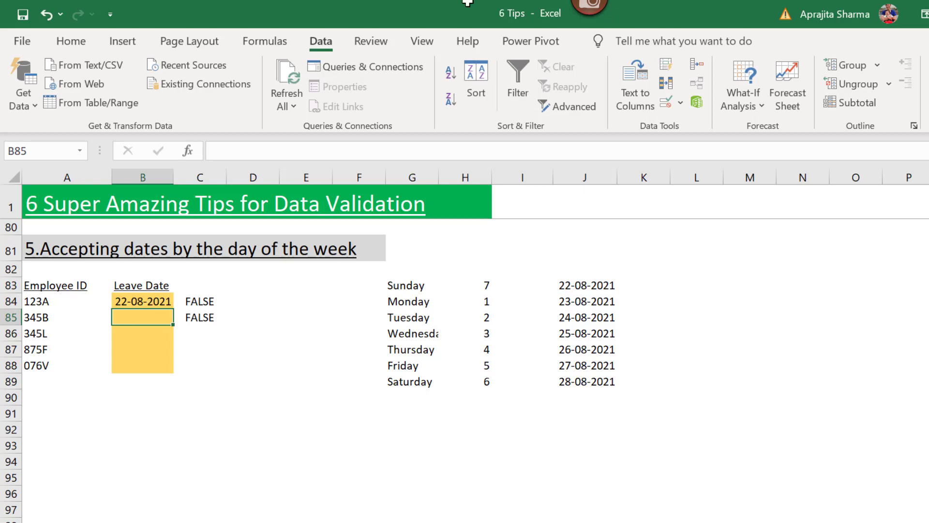
click(578, 332)
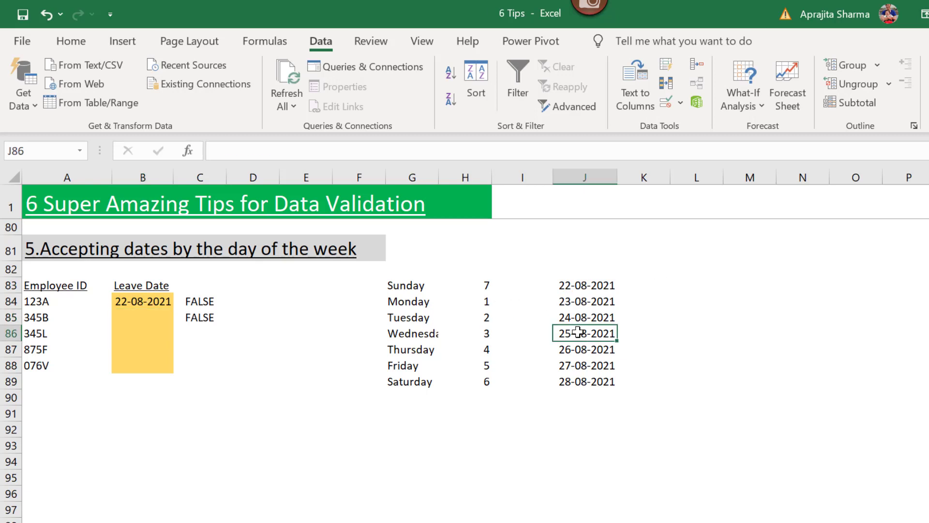
click(148, 316)
text(25-08-2021)
key(Return)
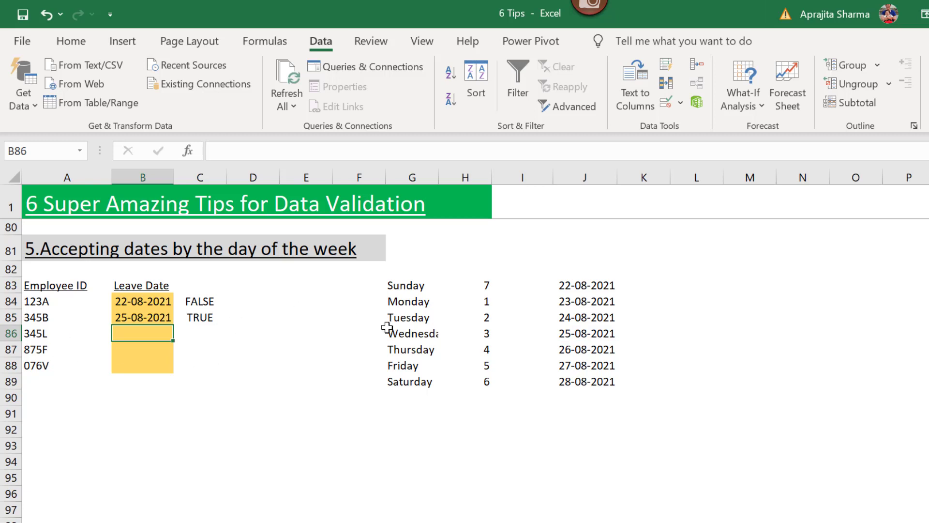
- Select the C84 weekday formula text to copy it
drag(492, 301, 487, 368)
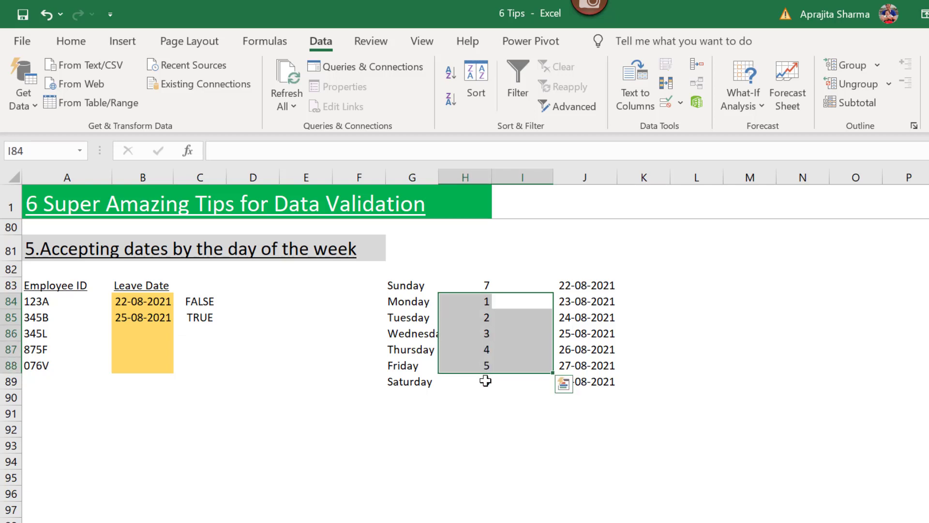
click(200, 302)
click(342, 150)
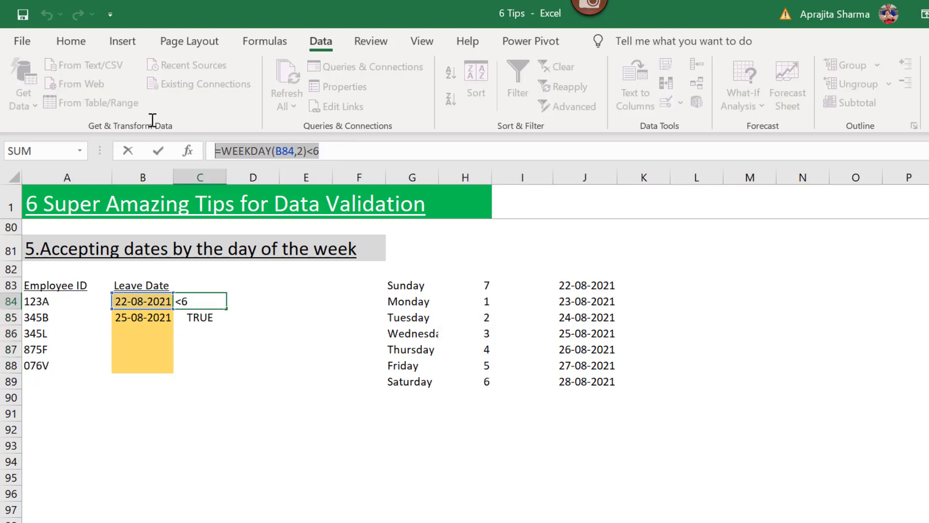
- Give Leave Date cells B84:B88 a Custom validation rule =WEEKDAY(B84,2)<6
key(Return)
drag(152, 295, 143, 367)
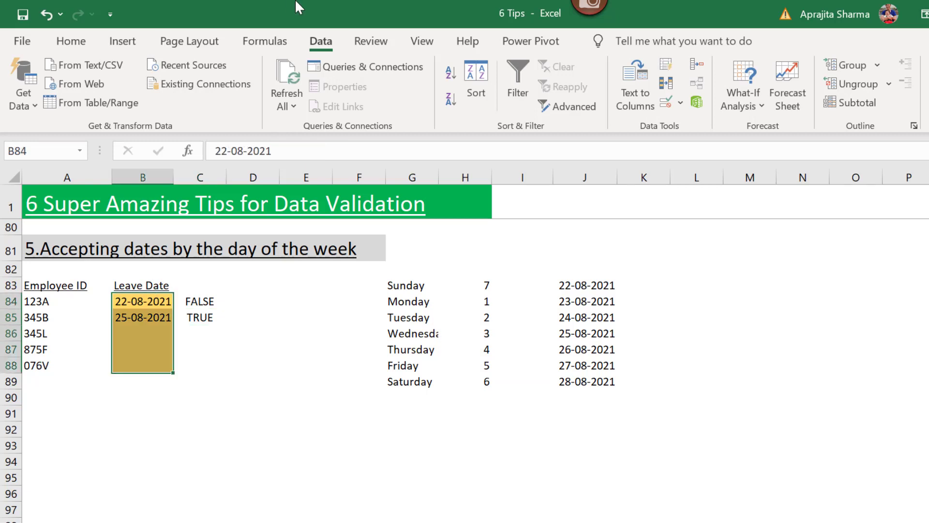
click(680, 102)
click(679, 126)
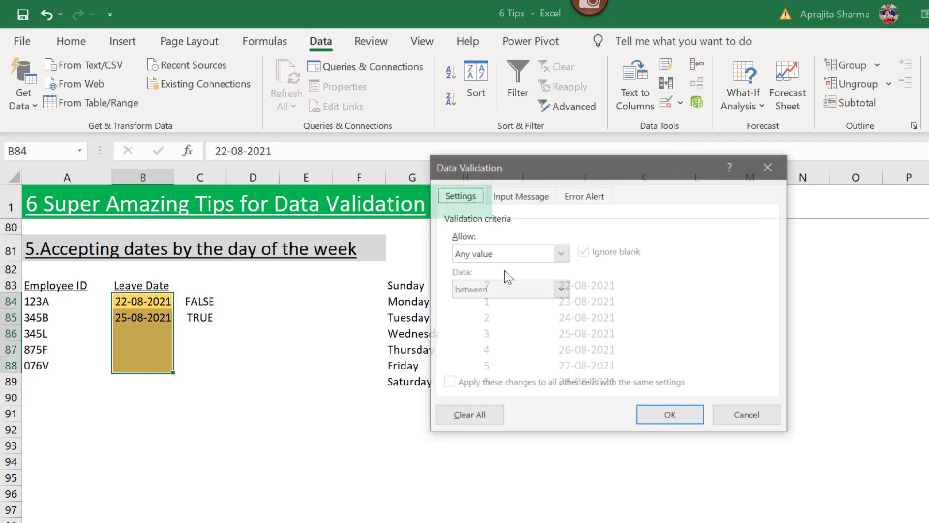
click(506, 253)
click(493, 351)
click(506, 325)
text(=WEEKDAY(B84,2)<6)
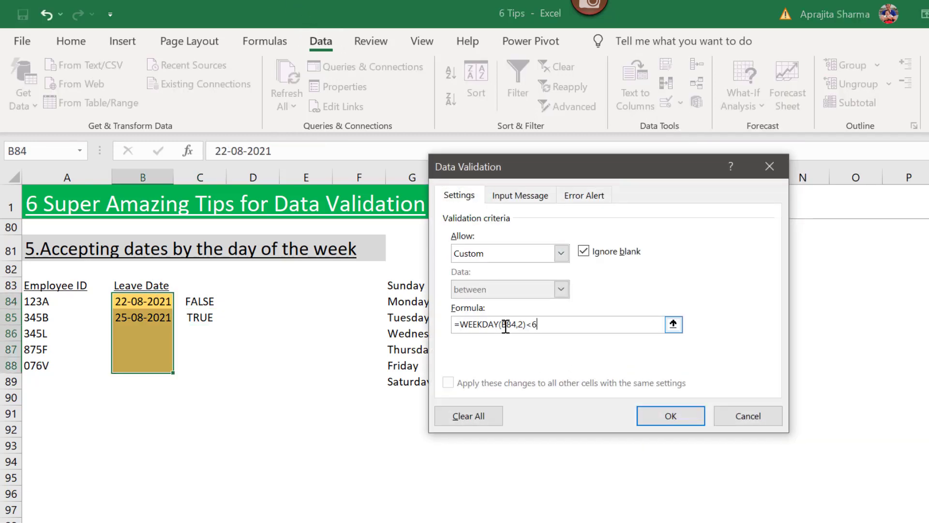
click(676, 418)
- Test with Friday 27-08-2021, then cancel the rejected Saturday 28-08-2021
click(153, 306)
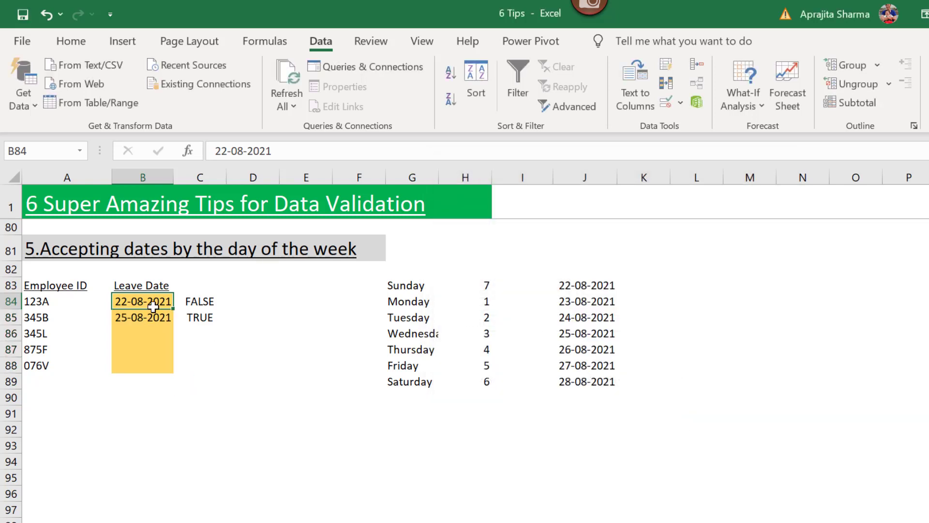
text(27-08-)
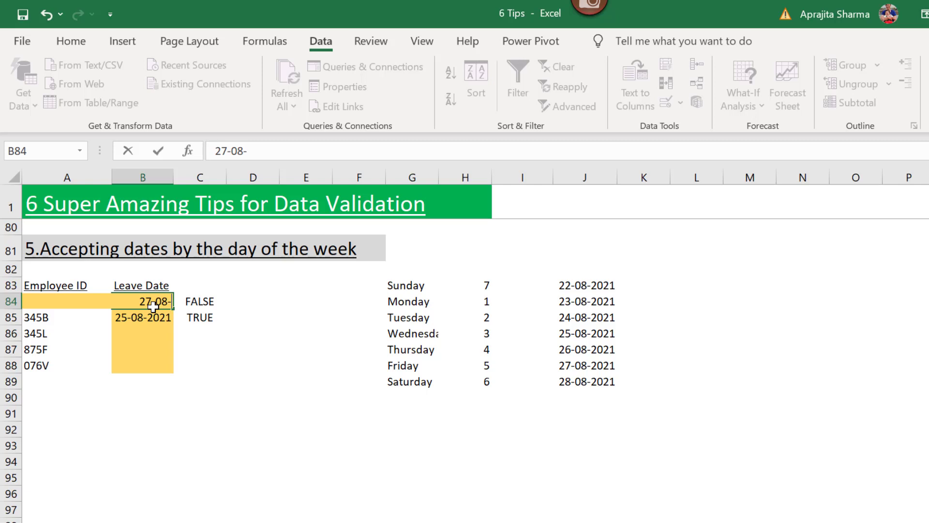
text(2021)
key(Return)
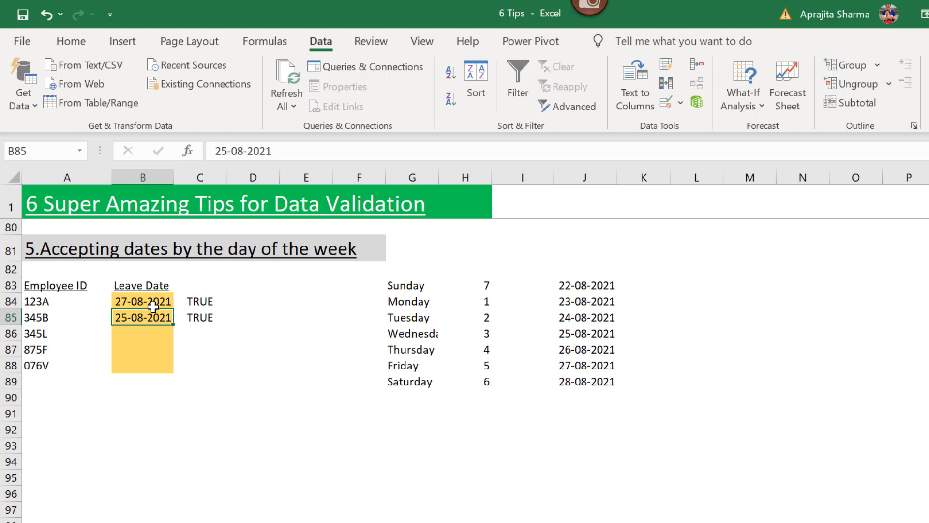
text(28-08-2021)
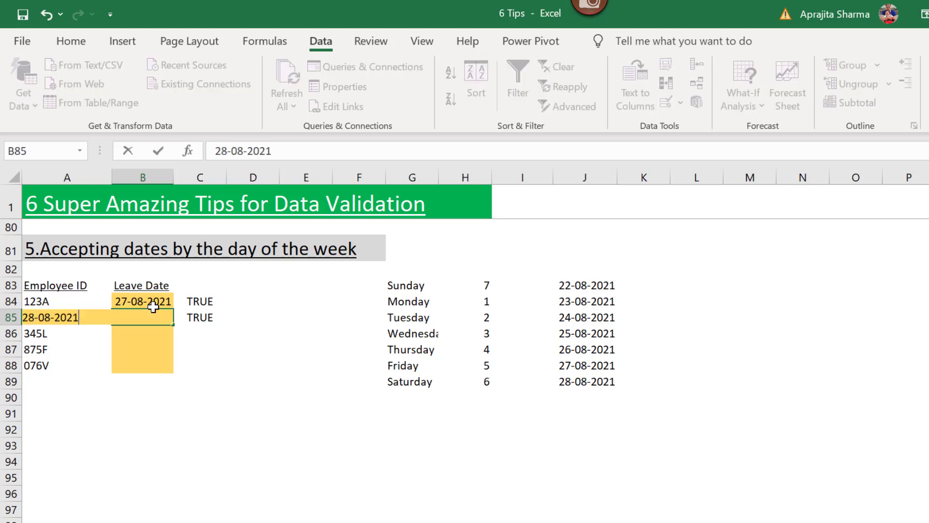
key(Return)
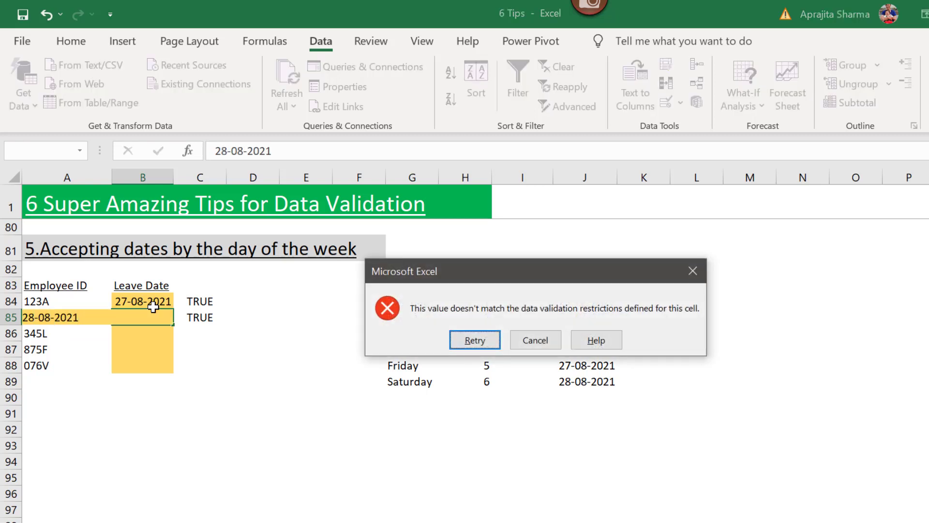
key(Escape)
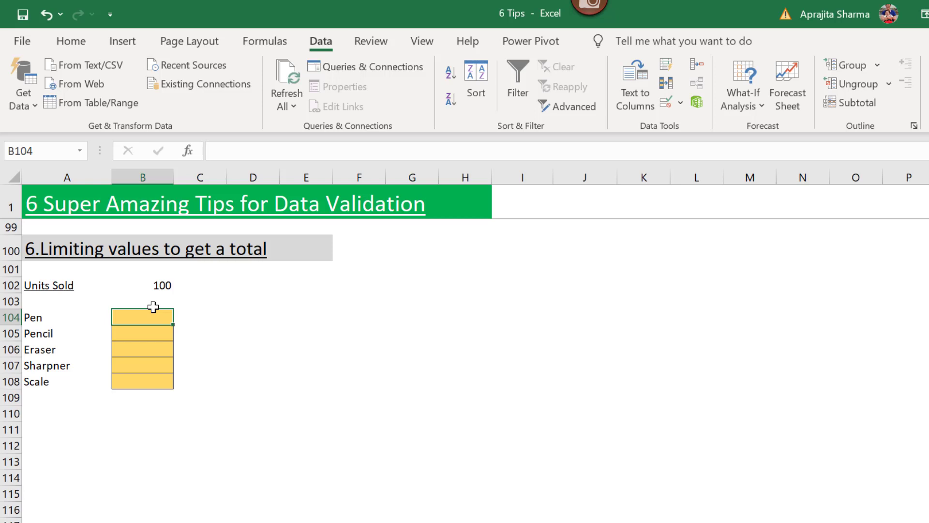
- Set the Units Sold target in B102 to 100 and select item cells B104:B108
click(57, 285)
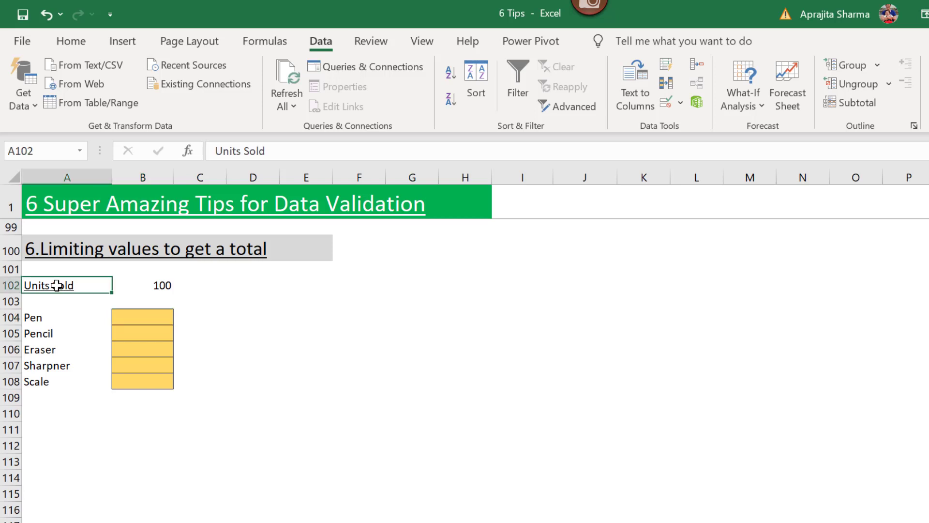
click(145, 286)
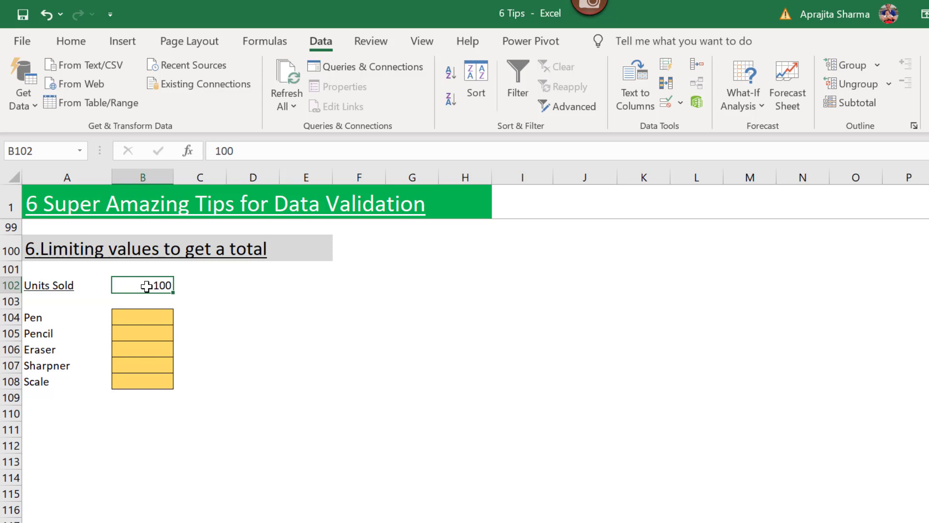
drag(35, 322, 36, 361)
drag(143, 317, 149, 380)
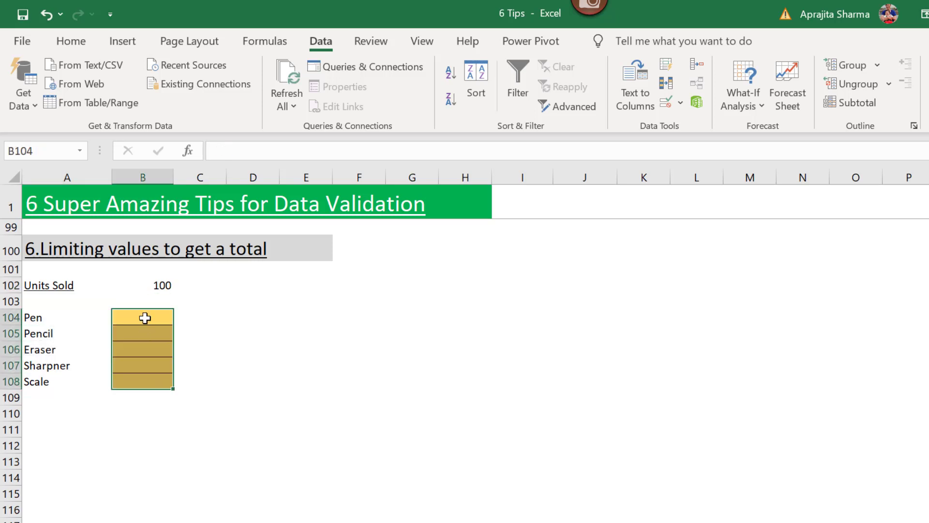
drag(145, 317, 137, 387)
- Enter =SUM(B104:B108) in B109 as the item total
click(138, 400)
text(=sum)
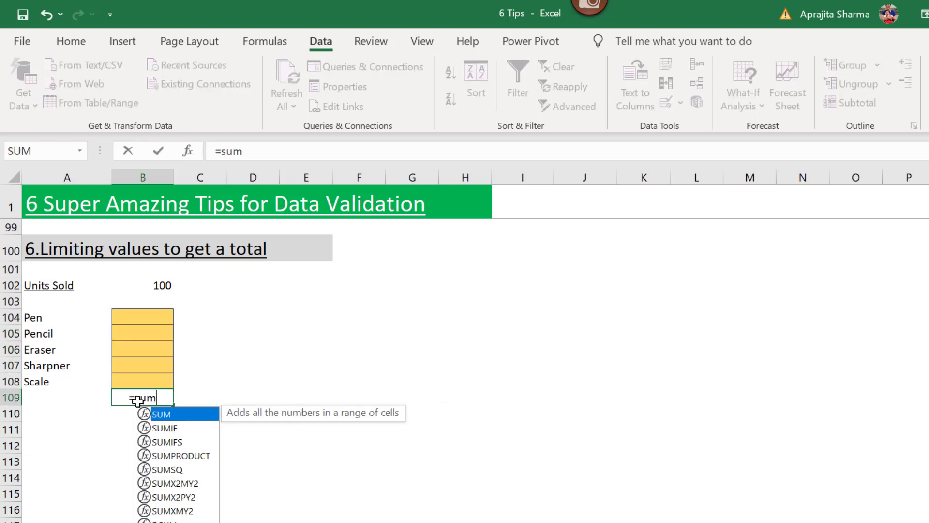
text((b104:b108))
key(Return)
- Add the check =SUM($B$104:$B$108)<100 in C104 and copy its formula text
click(198, 319)
text(=sum)
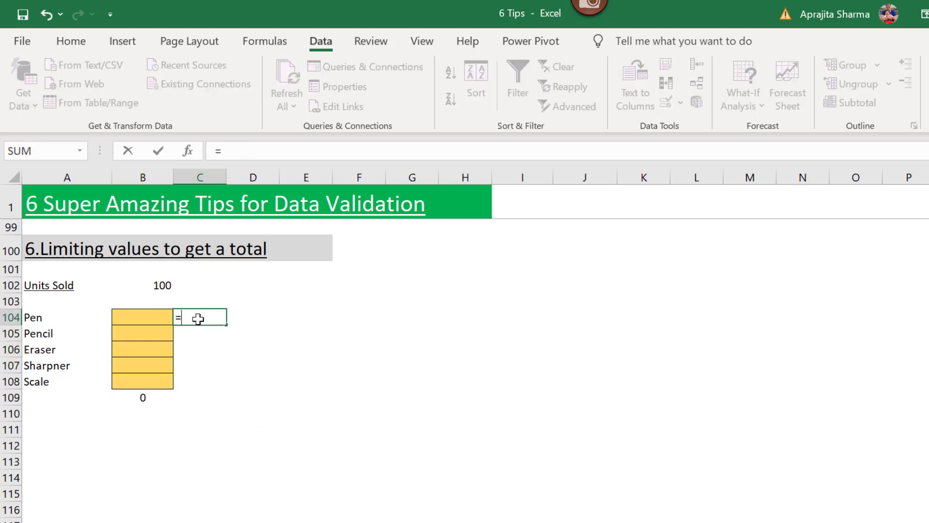
key(Left)
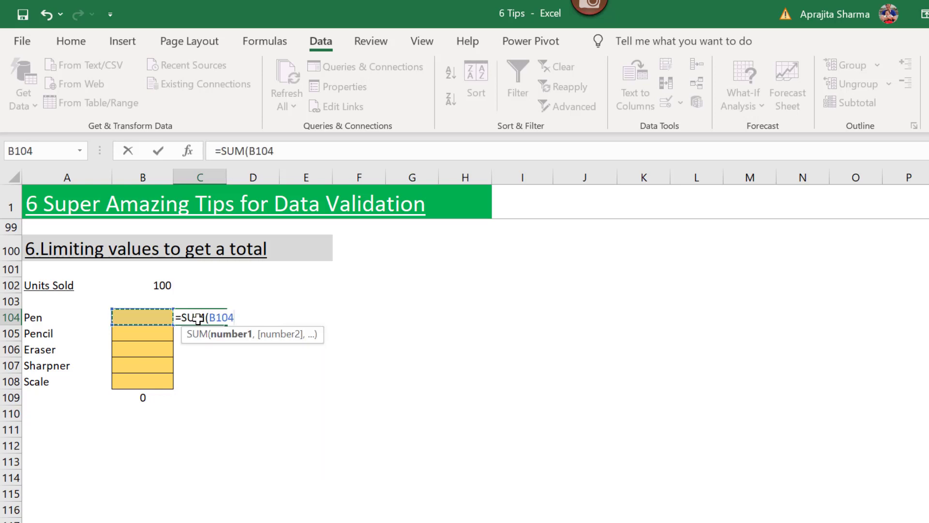
key(shift+Down)
key(shift+Down)
key(shift+Down)
key(shift+Down)
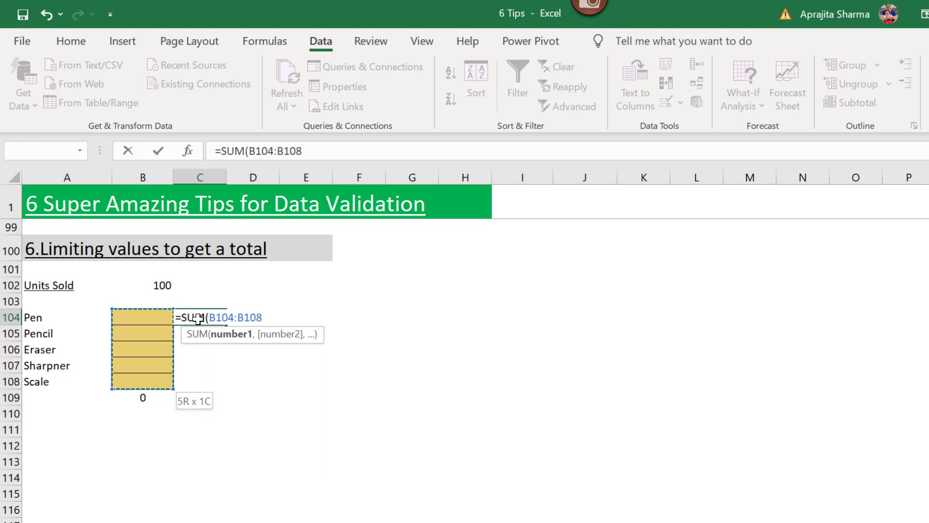
key(F4)
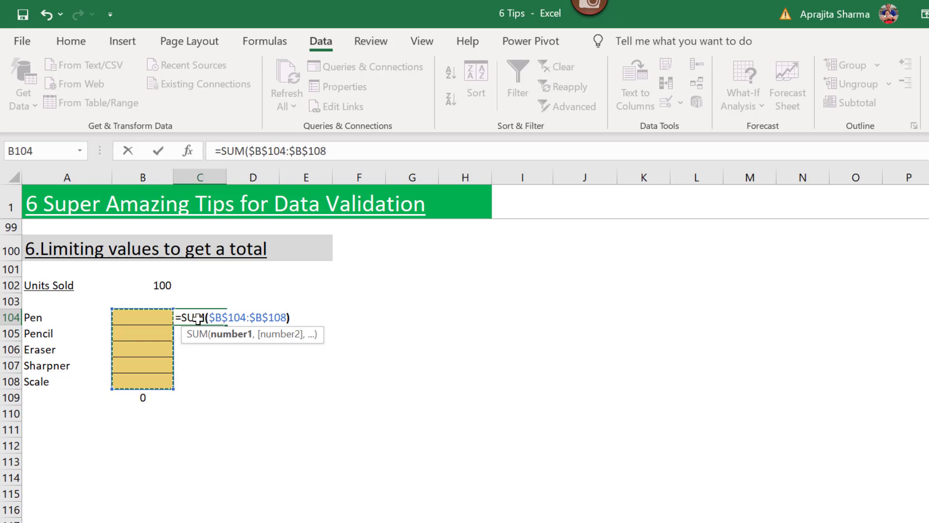
text()<100)
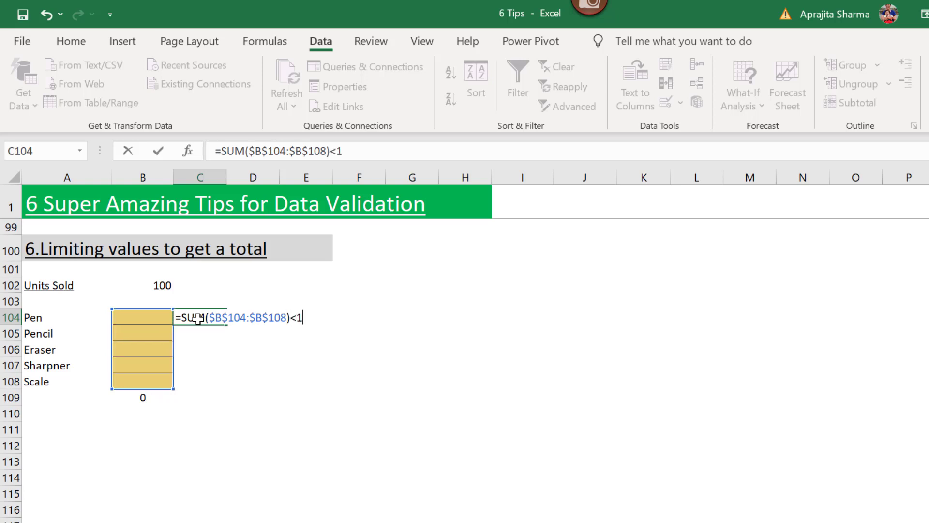
key(ctrl+Return)
drag(385, 159, 149, 128)
key(ctrl+c)
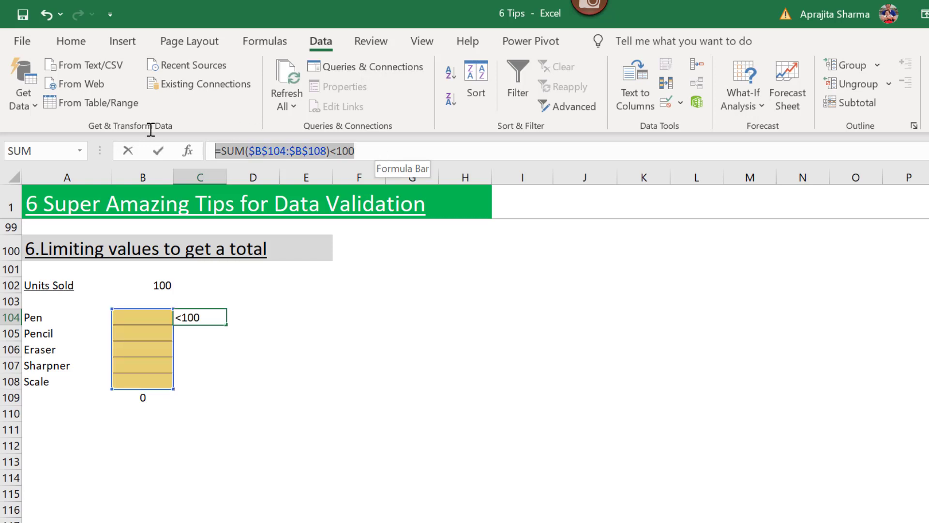
key(Return)
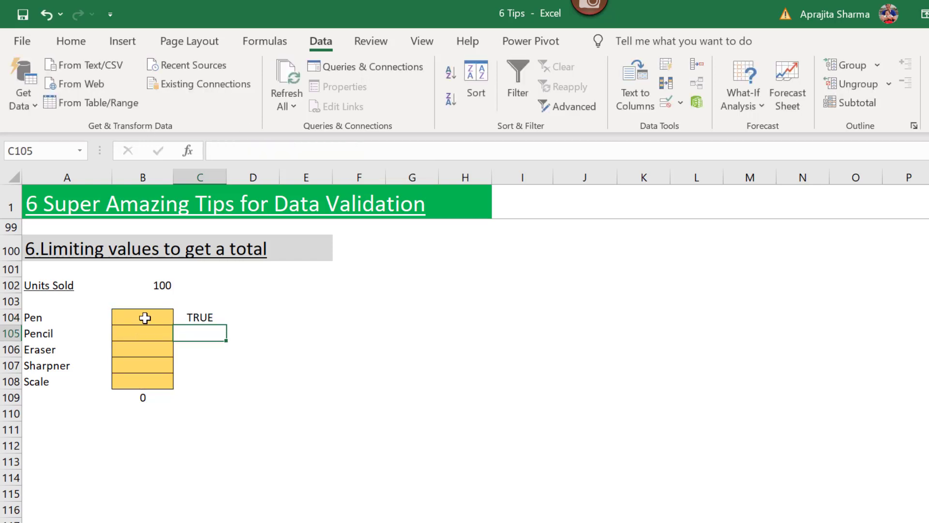
drag(146, 319, 138, 380)
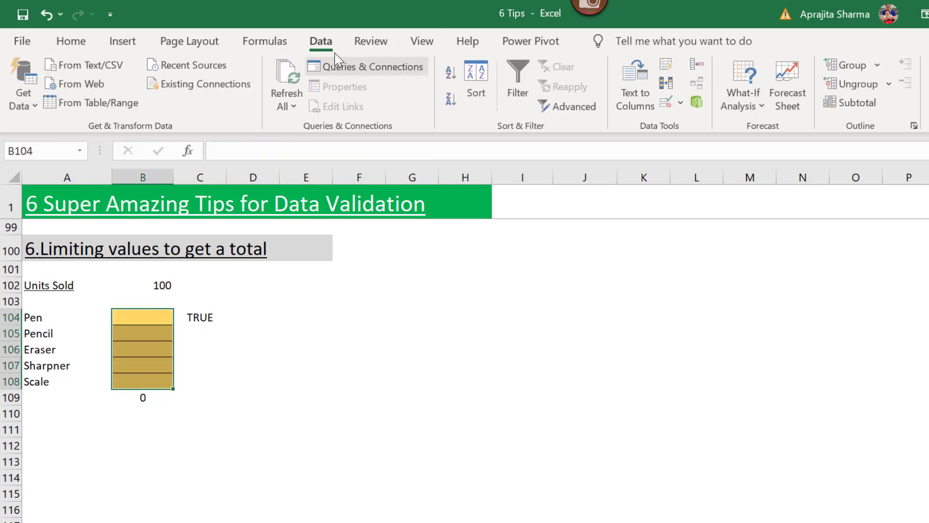
- Give item cells B104:B108 a Custom validation rule =SUM($B$104:$B$108)<100
click(681, 102)
click(685, 125)
click(510, 253)
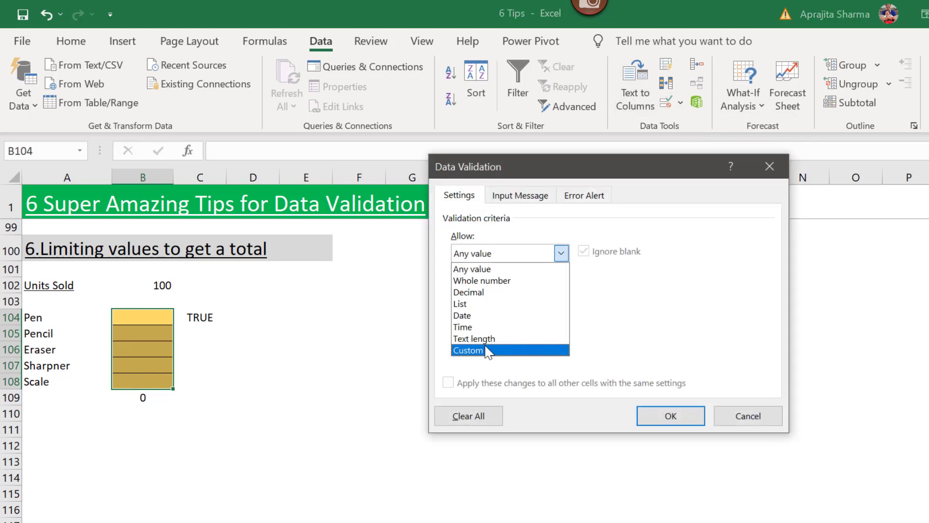
click(485, 350)
key(ctrl+v)
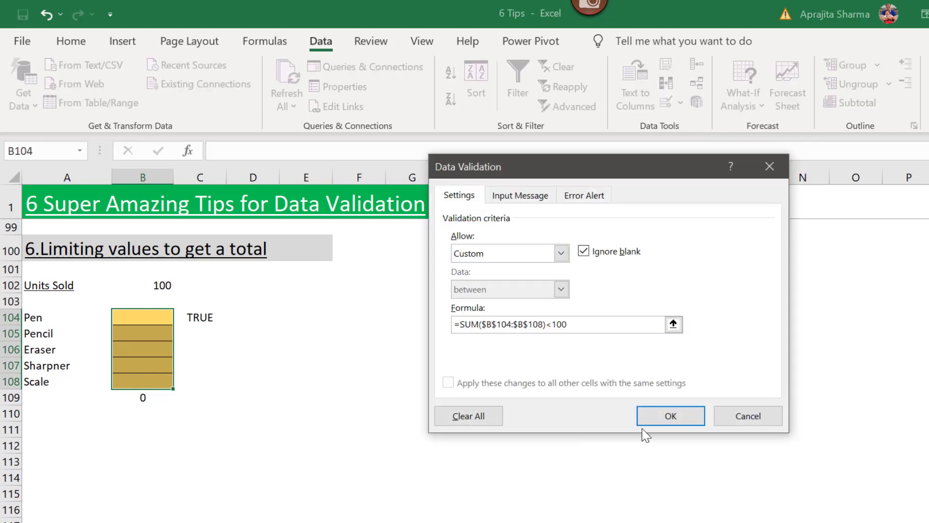
click(671, 417)
- Test the rule by entering Pen 24, Pencil 56, then Eraser 87, which is rejected
click(163, 316)
text(75)
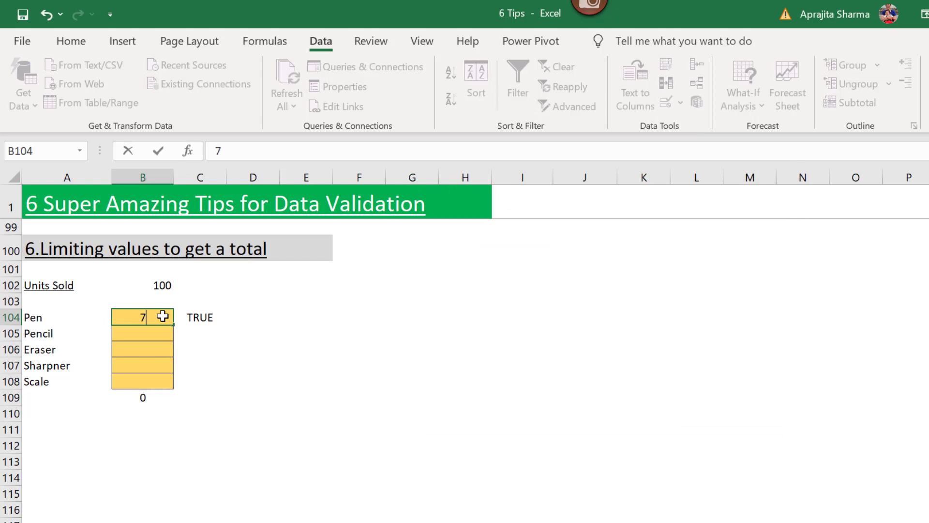
key(BackSpace)
key(BackSpace)
text(24)
key(Return)
text(56)
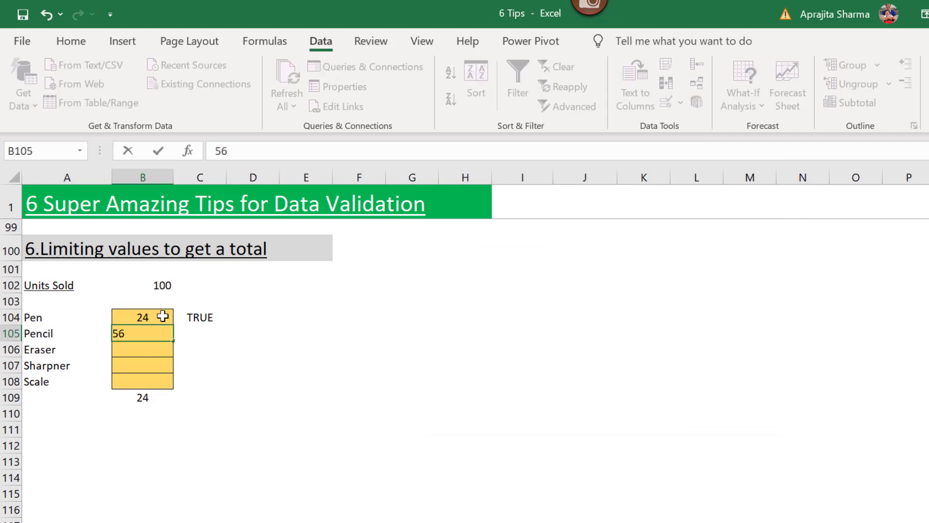
key(Return)
text(87)
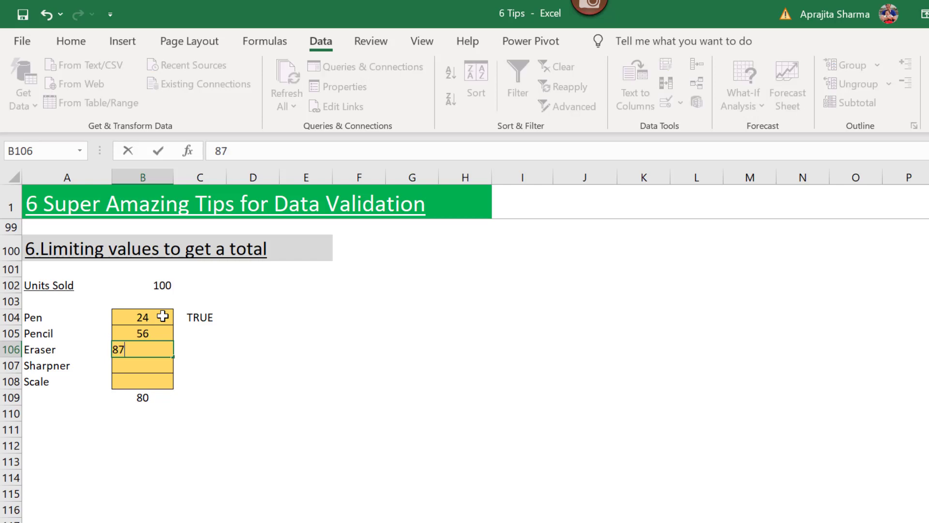
key(Return)
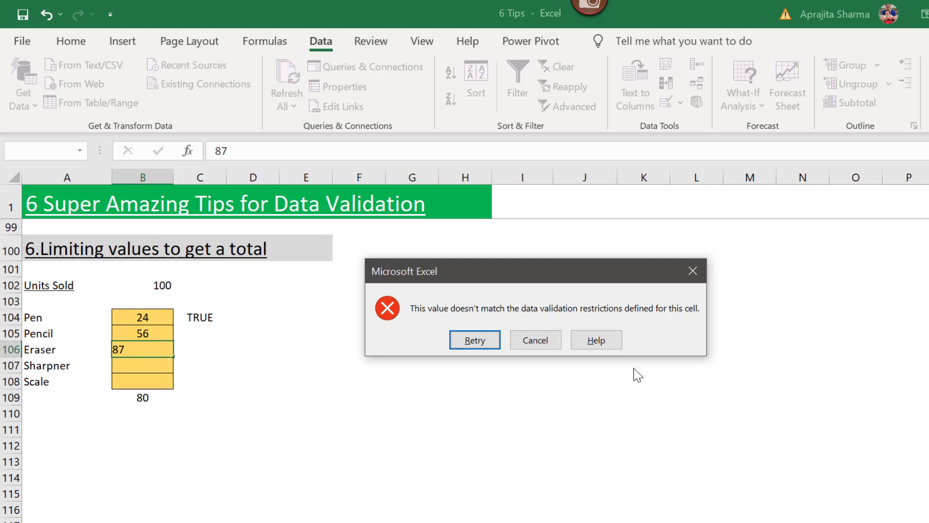
- Cancel the error and give all five items 20 units, totalling 100
key(Escape)
click(144, 317)
text(20)
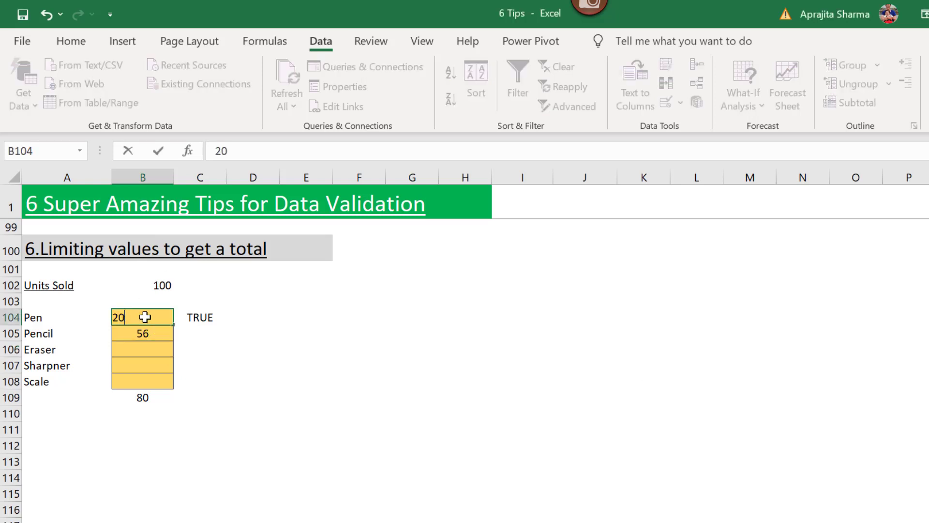
key(Return)
text(20)
key(Return)
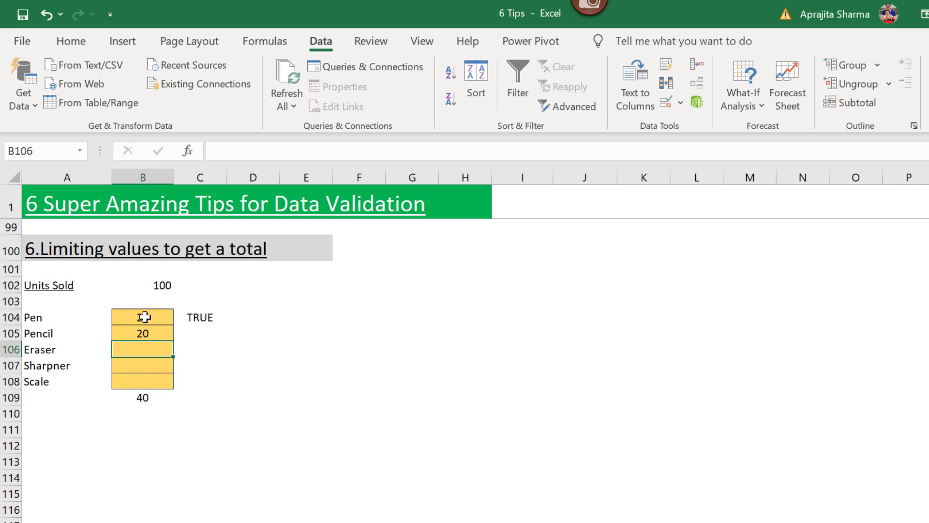
click(145, 333)
drag(174, 344, 162, 387)
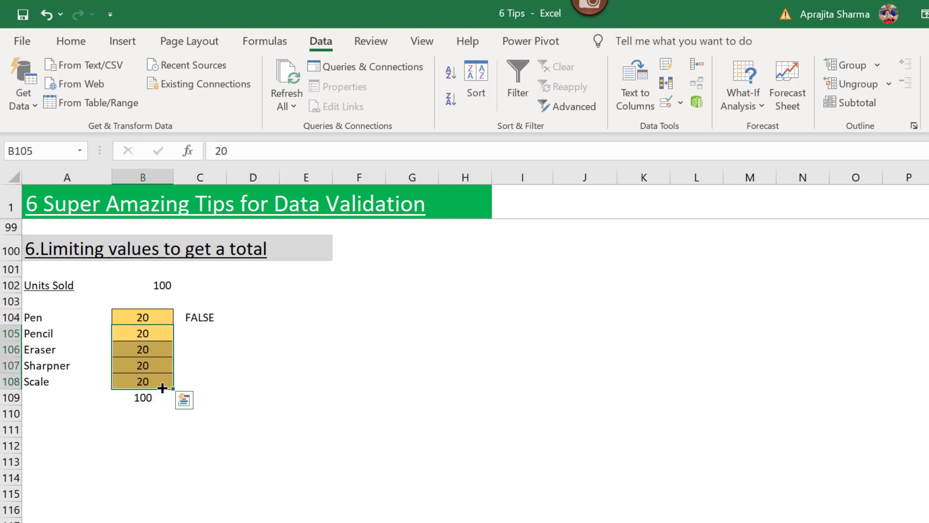
- Try 30 units for Pencil and see the rule reject it
click(155, 336)
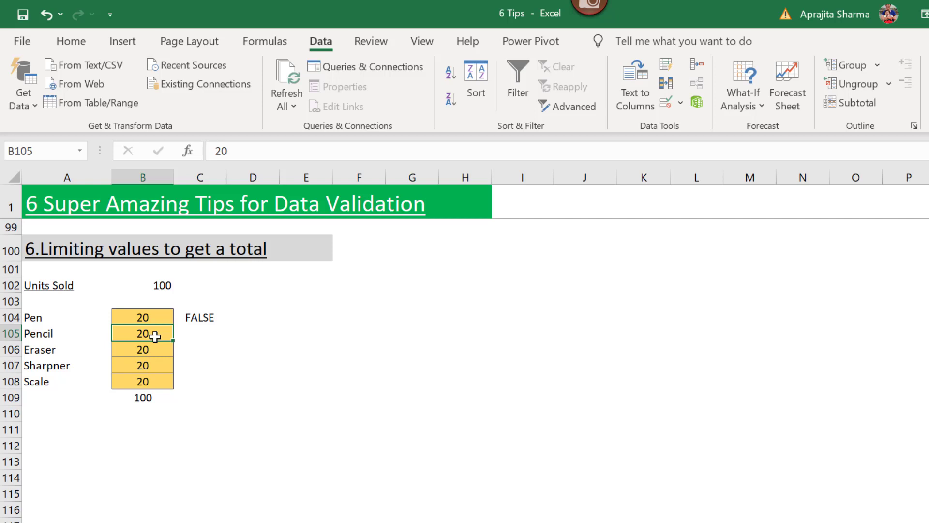
text(30)
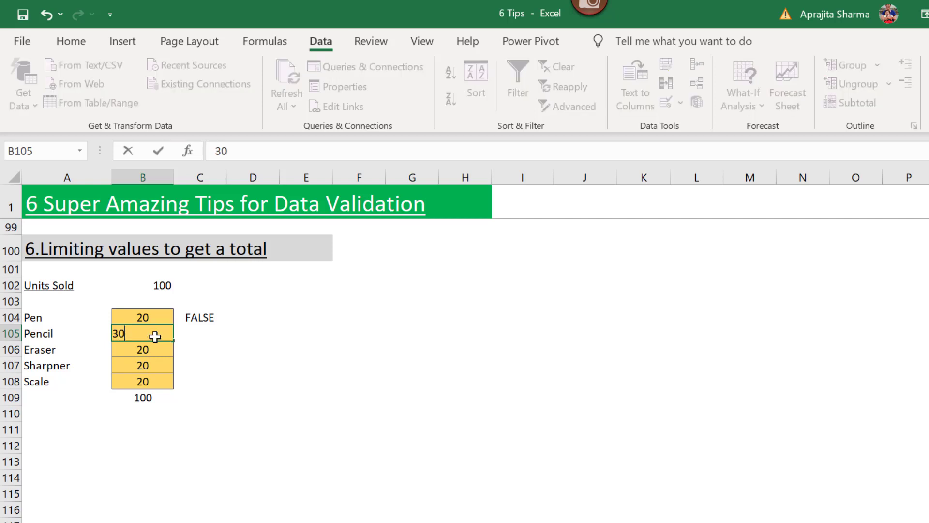
key(Return)
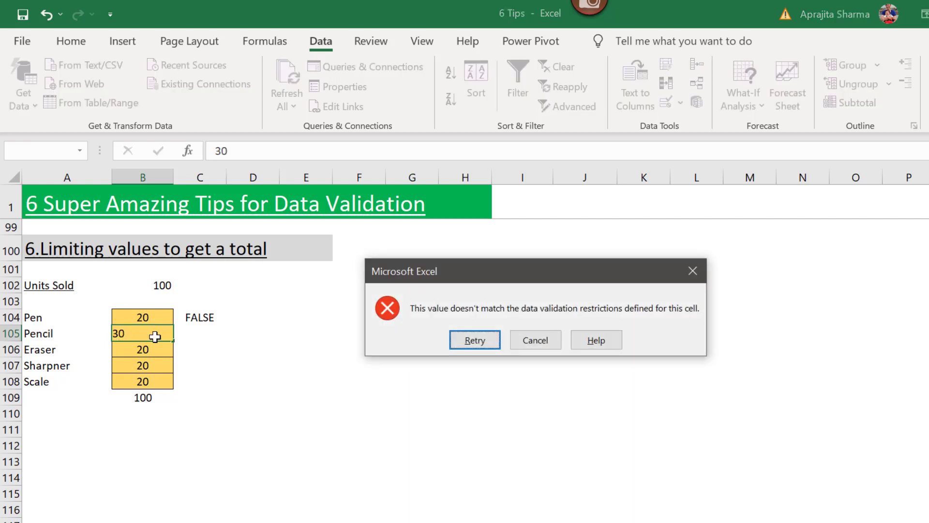